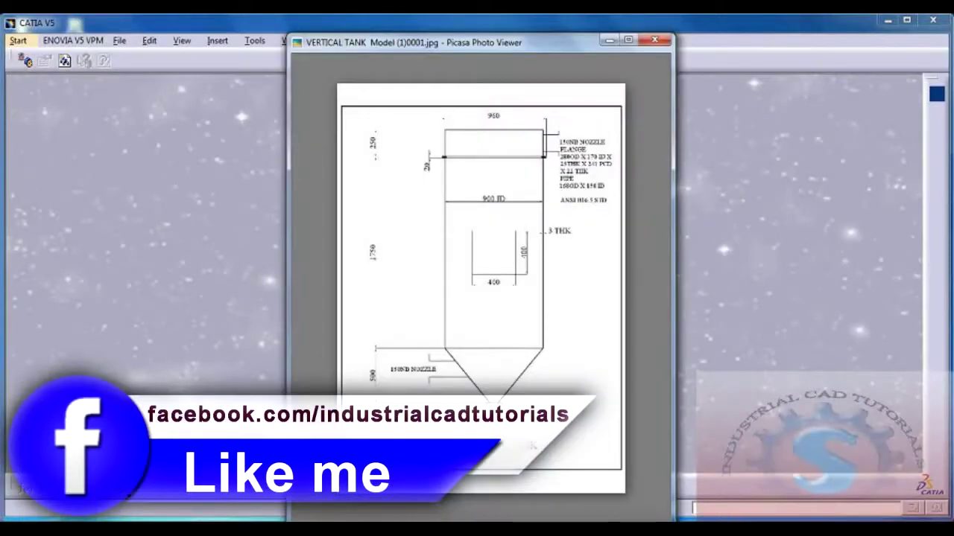
Zoom into the tank drawing, mark the top edge, nozzle flange note and 900 ID, then minimize it
scroll(467, 199, up, 2)
scroll(468, 200, up, 3)
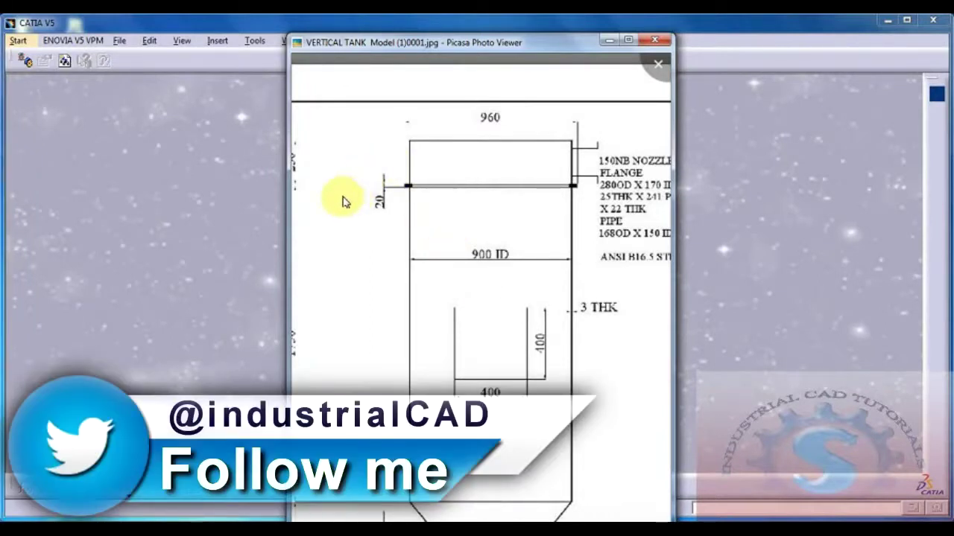
drag(384, 160, 401, 153)
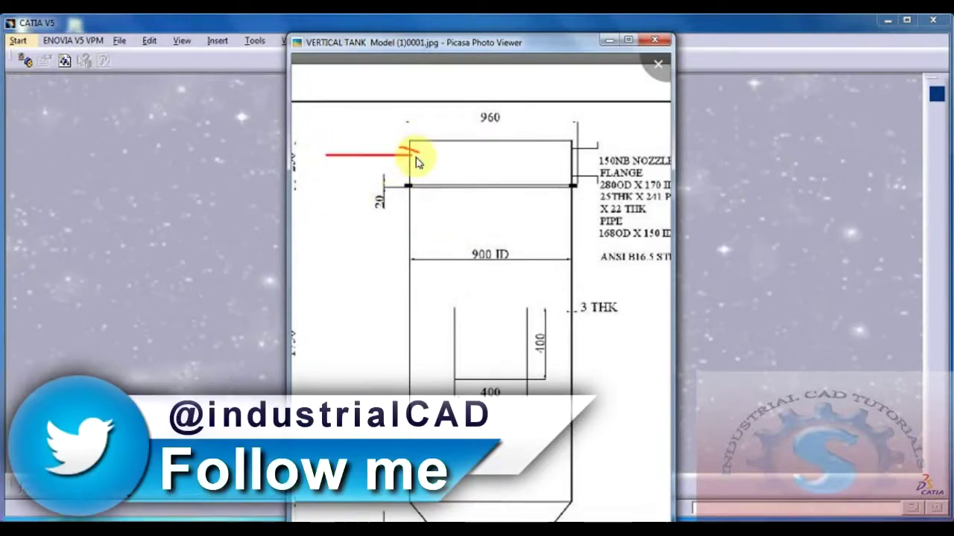
mouse_move(558, 160)
mouse_down()
mouse_move(636, 165)
mouse_move(576, 159)
mouse_up()
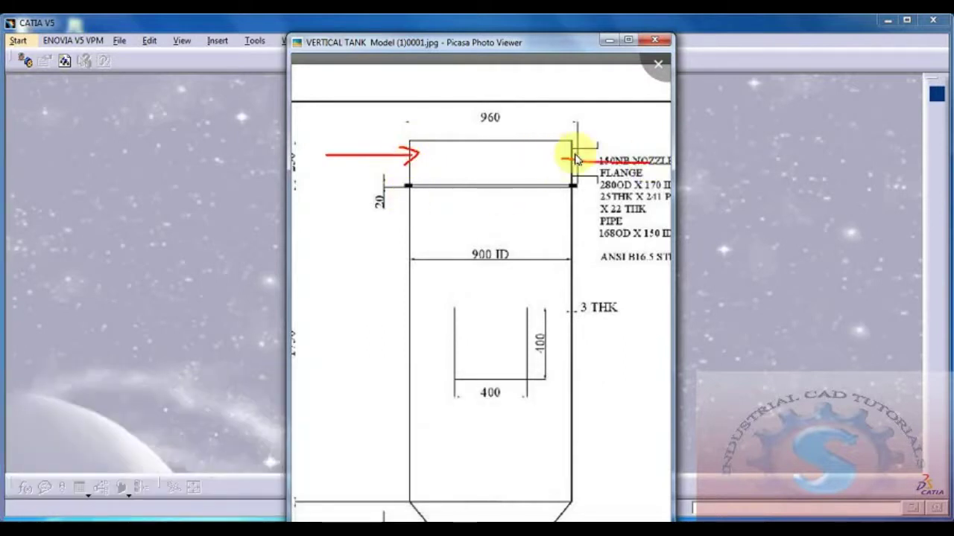
drag(596, 274, 677, 261)
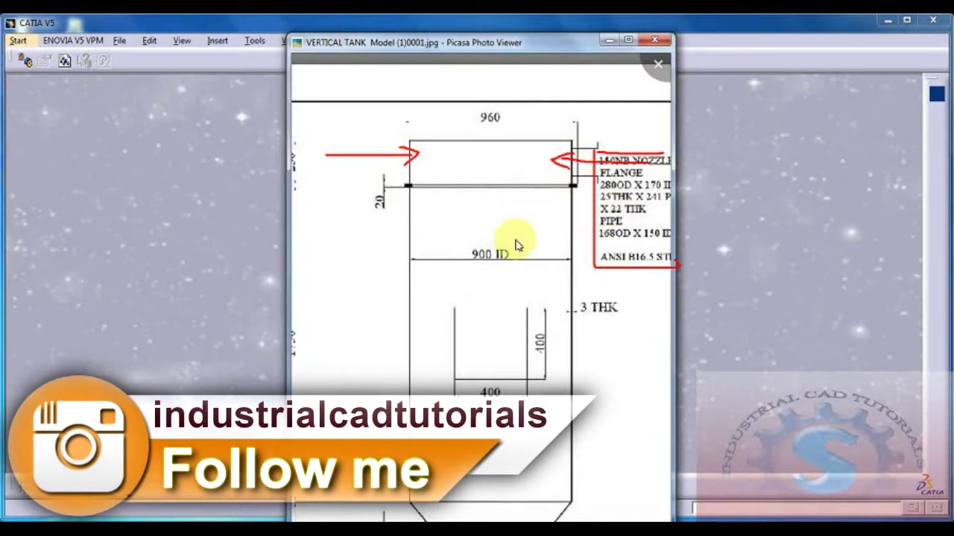
mouse_move(470, 242)
mouse_down()
mouse_move(527, 260)
mouse_move(492, 239)
mouse_up()
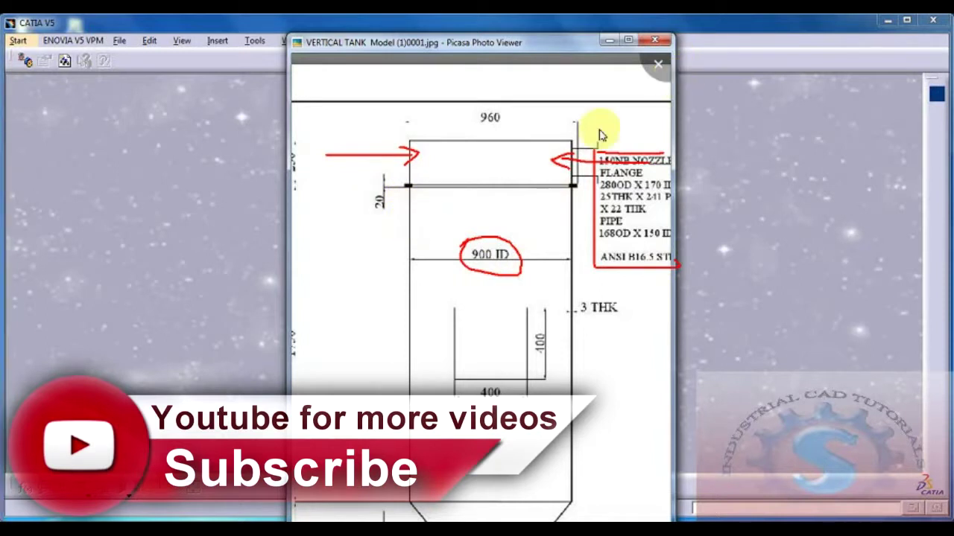
key(Escape)
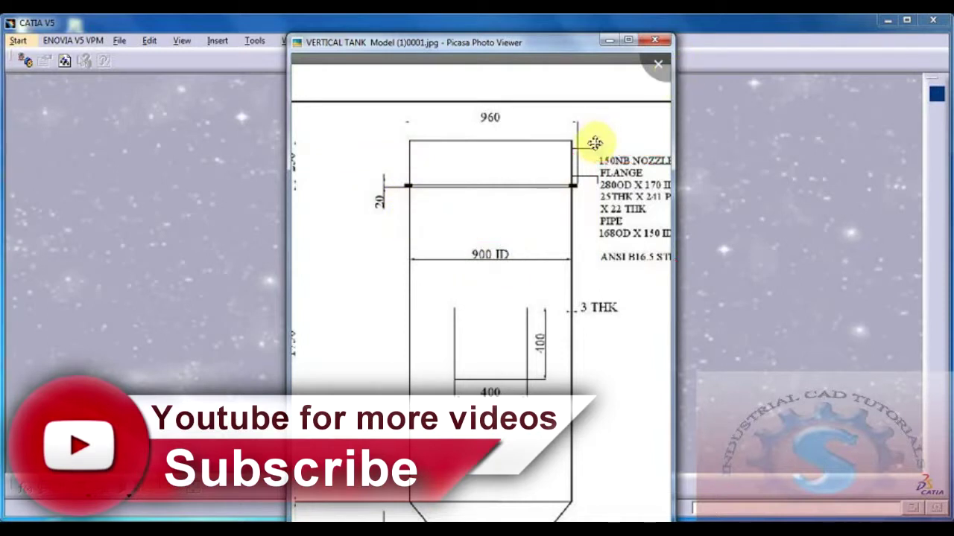
click(611, 41)
Create a new Part Design part named VERTICAL TANK PART-1
click(18, 40)
mouse_move(186, 73)
click(294, 75)
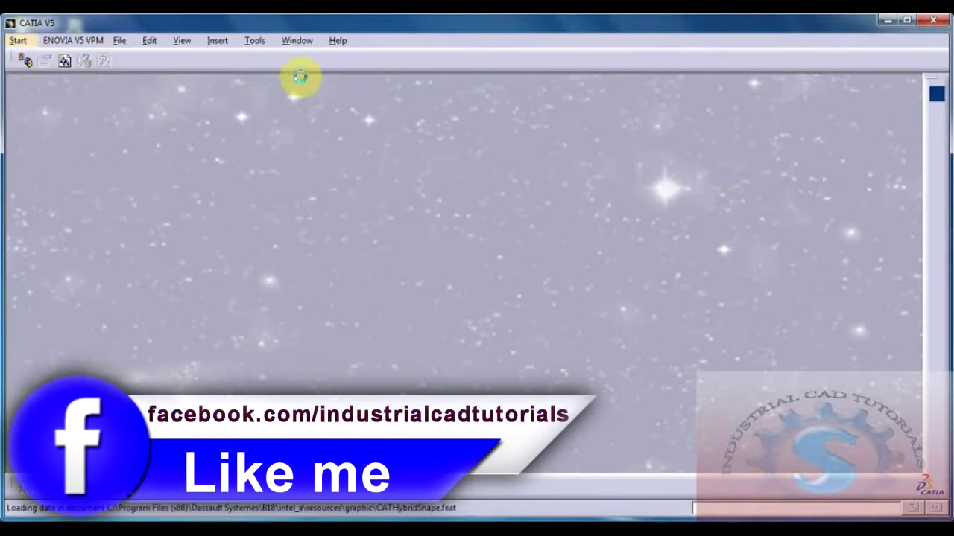
text(VER)
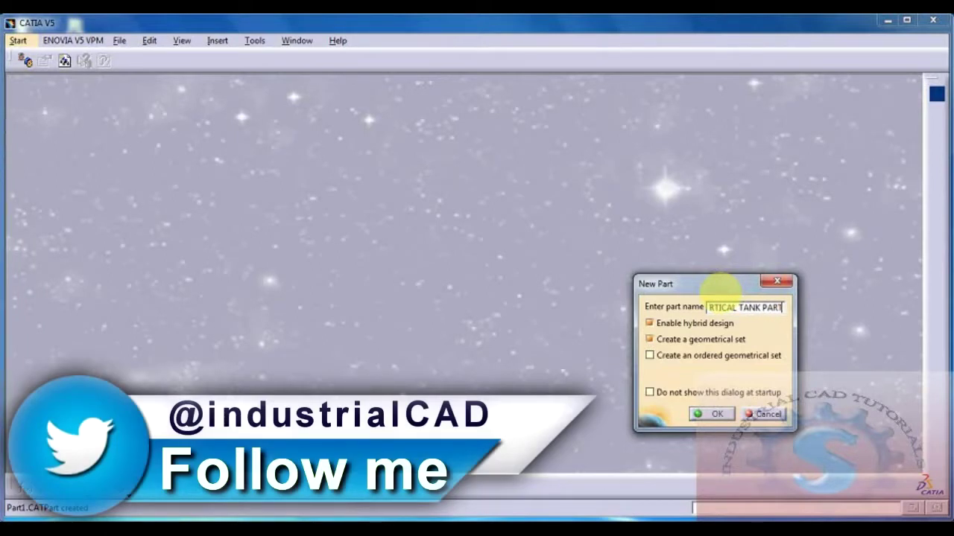
click(702, 416)
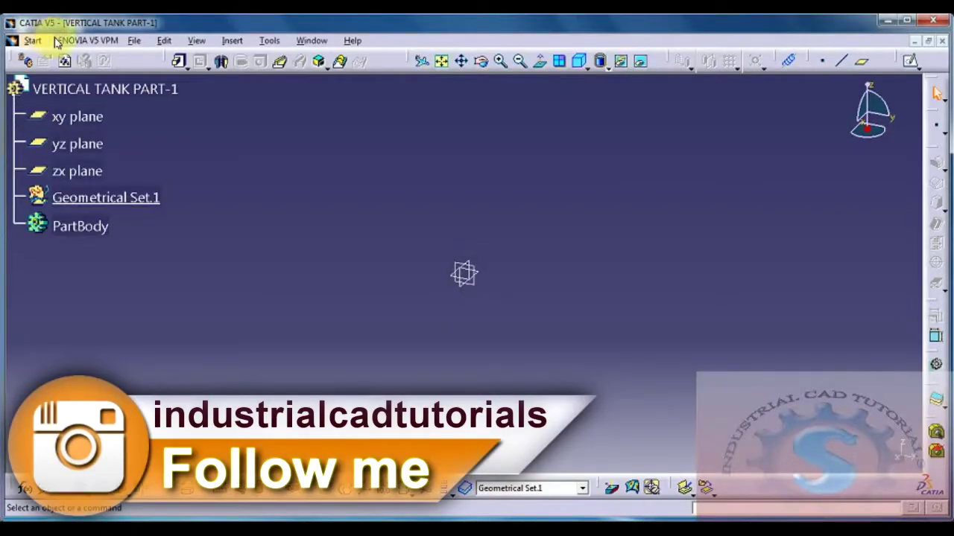
Save the new part to the Desktop as a CATPart file
click(134, 45)
click(147, 131)
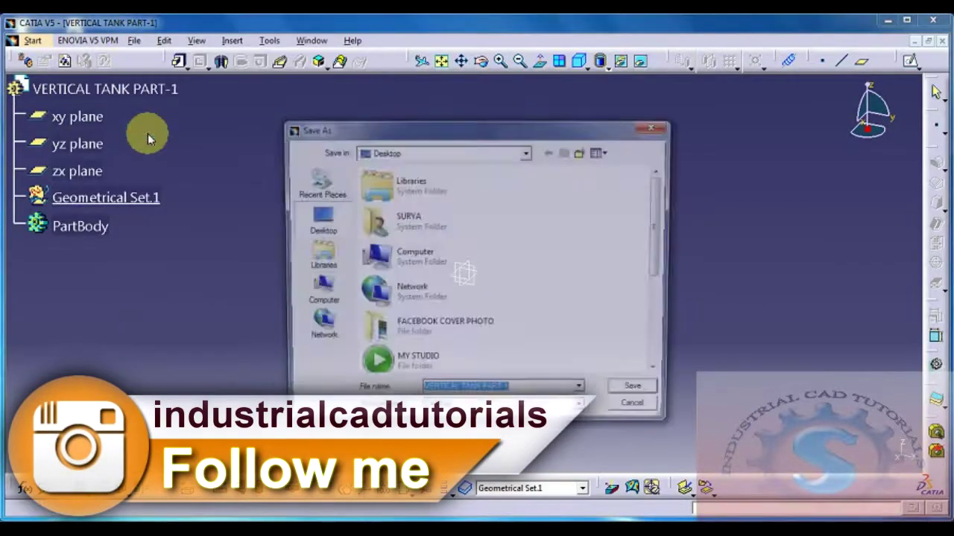
click(642, 395)
Start a sketch on the xy plane and draw a circle centred at the origin
click(83, 118)
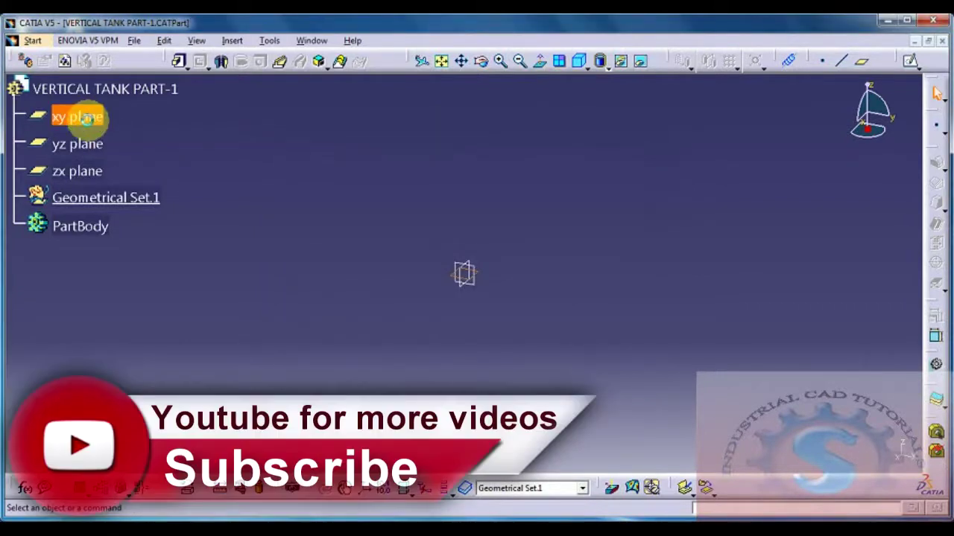
click(908, 62)
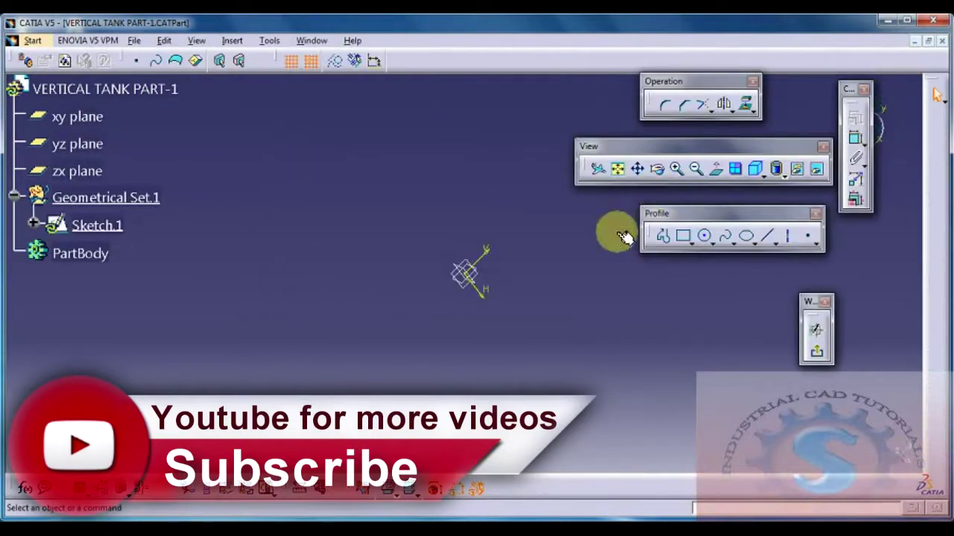
click(705, 237)
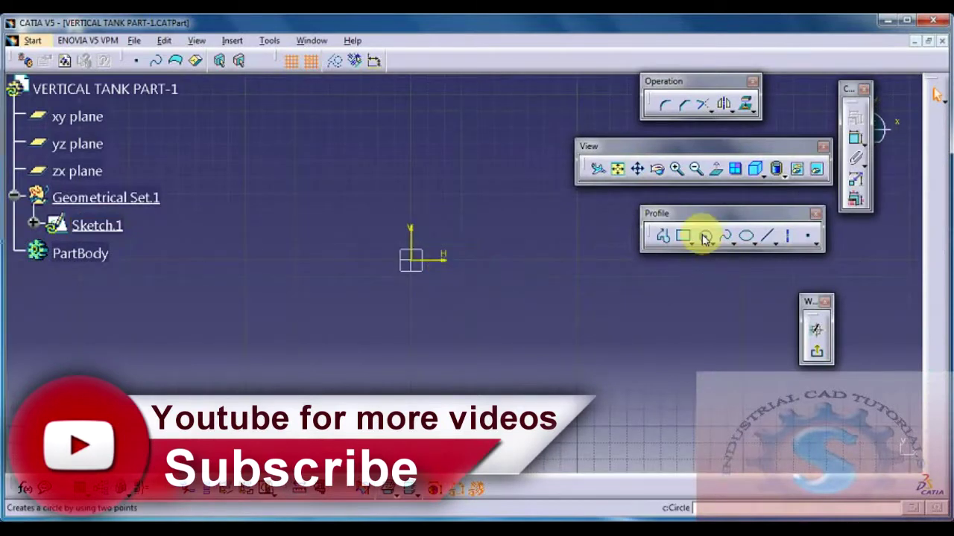
click(411, 260)
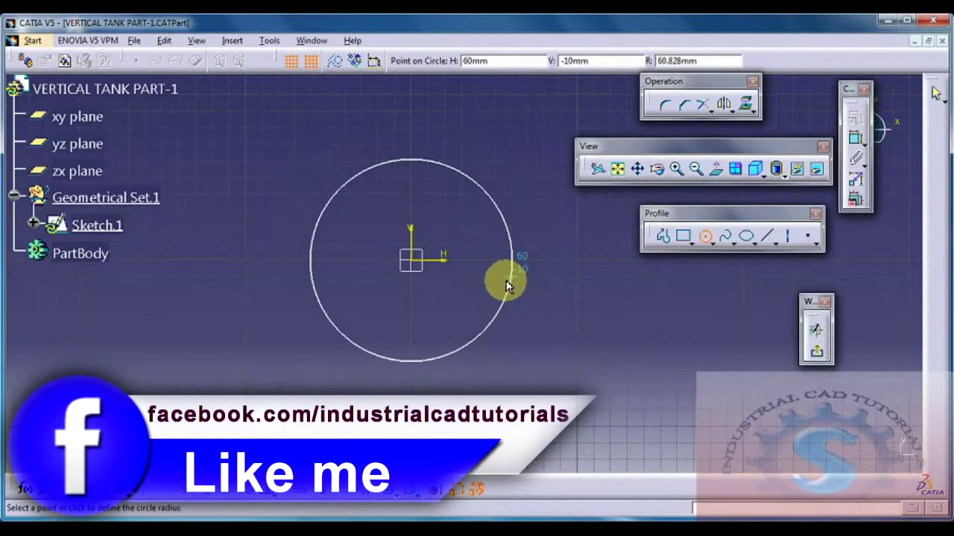
click(507, 279)
Constrain the circle's diameter to 906 mm (900+6)
click(855, 138)
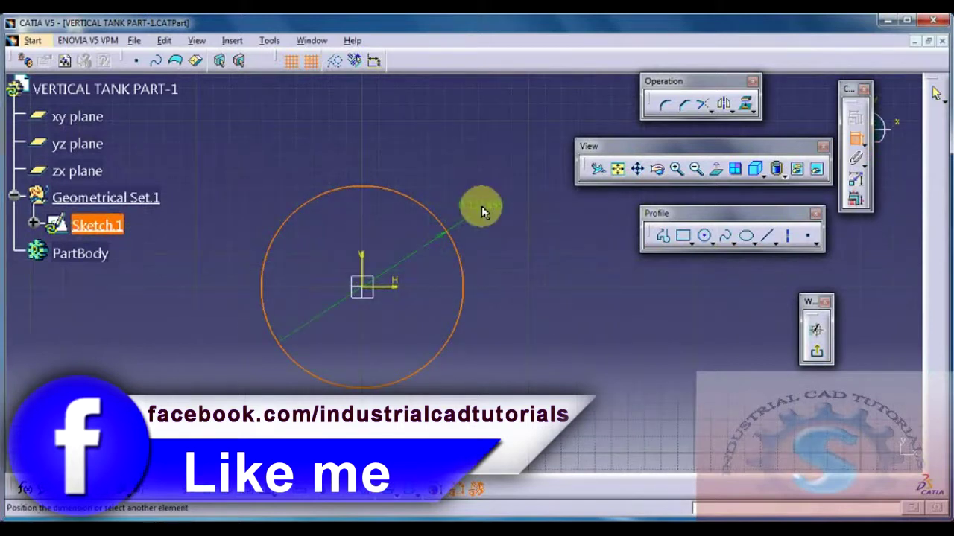
double_click(496, 201)
key(BackSpace)
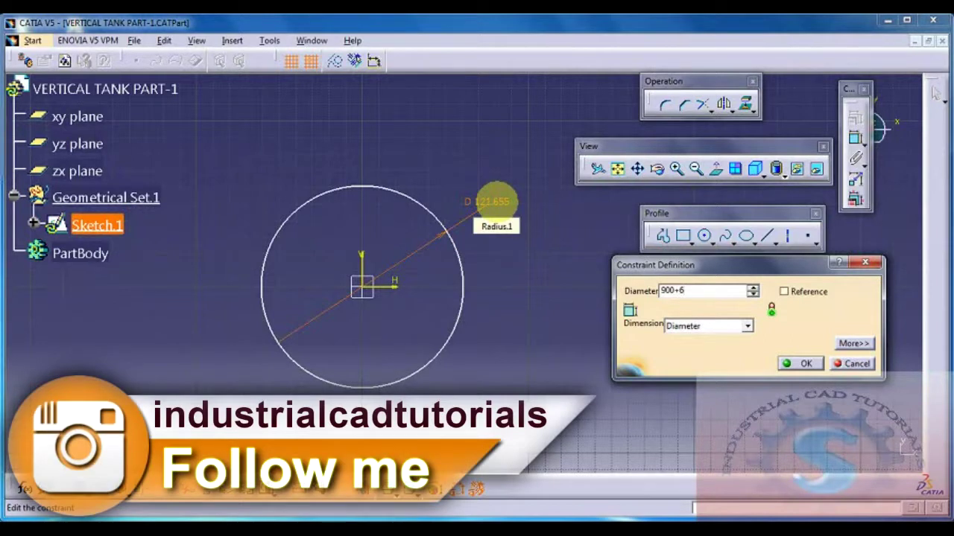
click(800, 364)
mouse_move(525, 277)
middle_down()
mouse_move(485, 298)
mouse_move(496, 270)
mouse_move(505, 297)
middle_up()
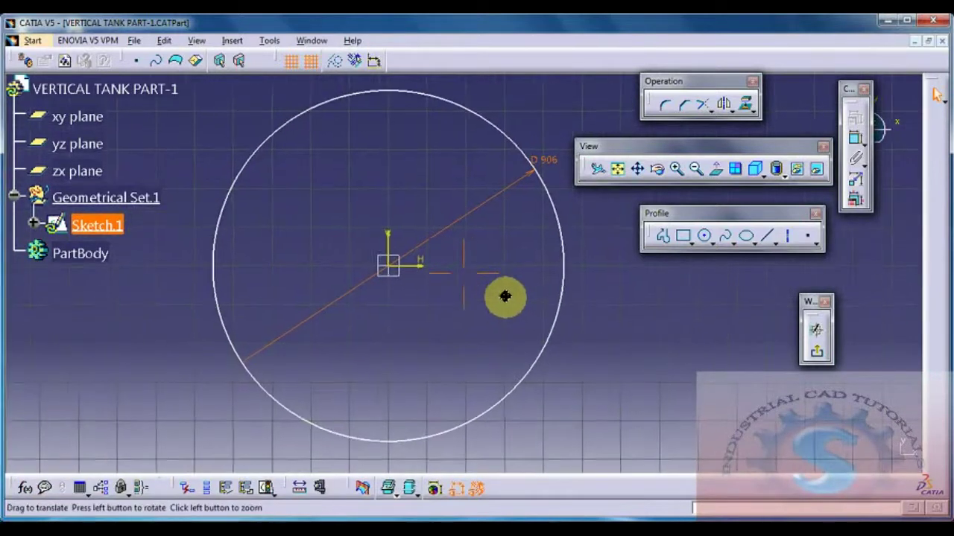
Recheck the D 906 value without changes and zoom out to the whole circle
click(704, 236)
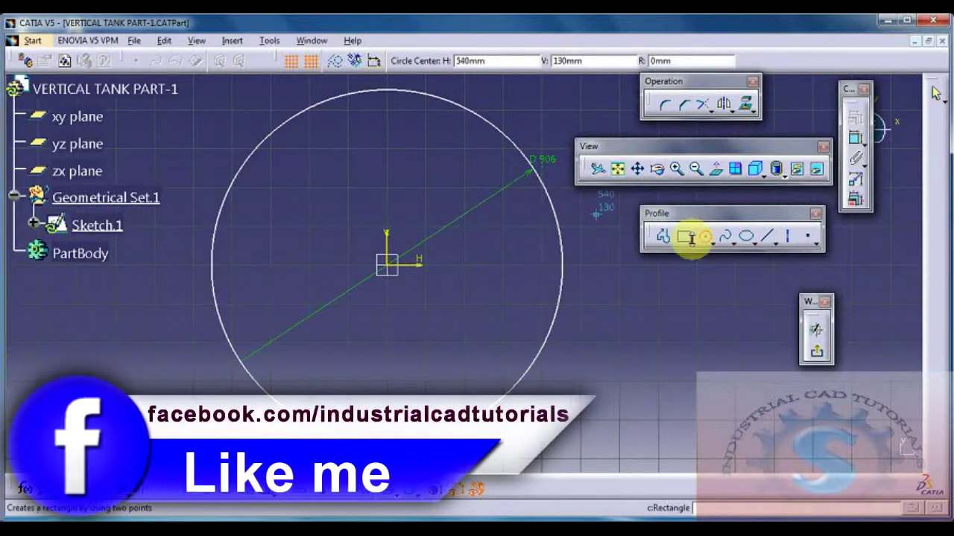
click(704, 236)
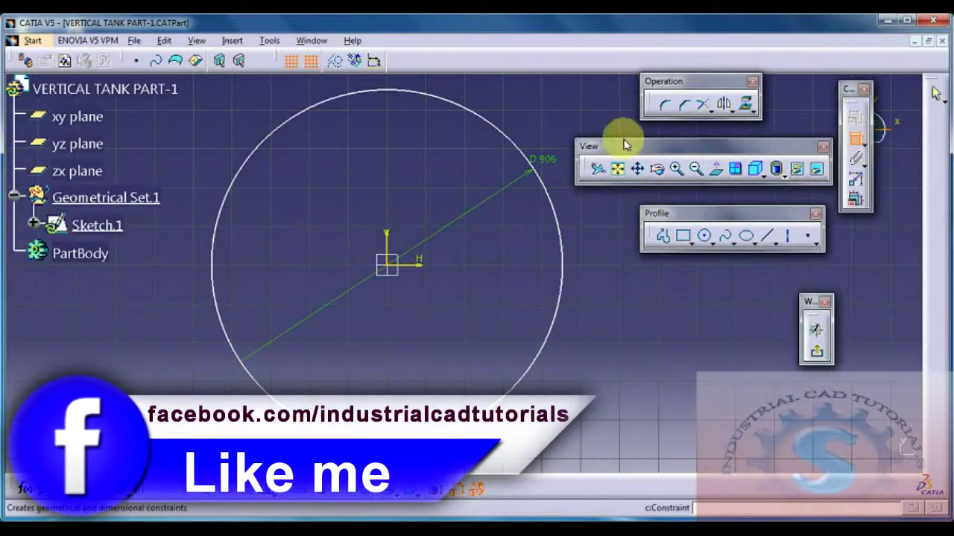
double_click(550, 158)
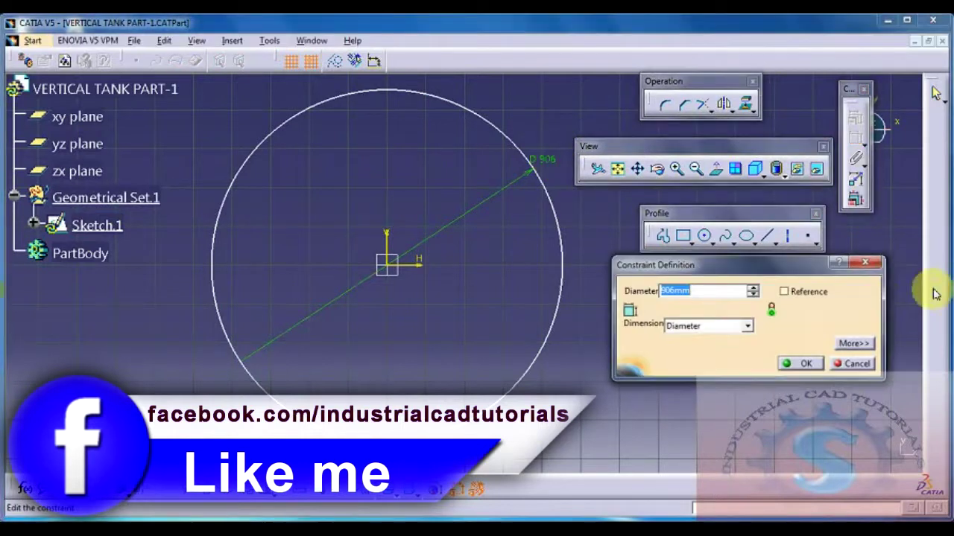
click(864, 262)
mouse_move(623, 305)
middle_down()
mouse_move(609, 283)
mouse_move(598, 314)
mouse_move(602, 298)
middle_up()
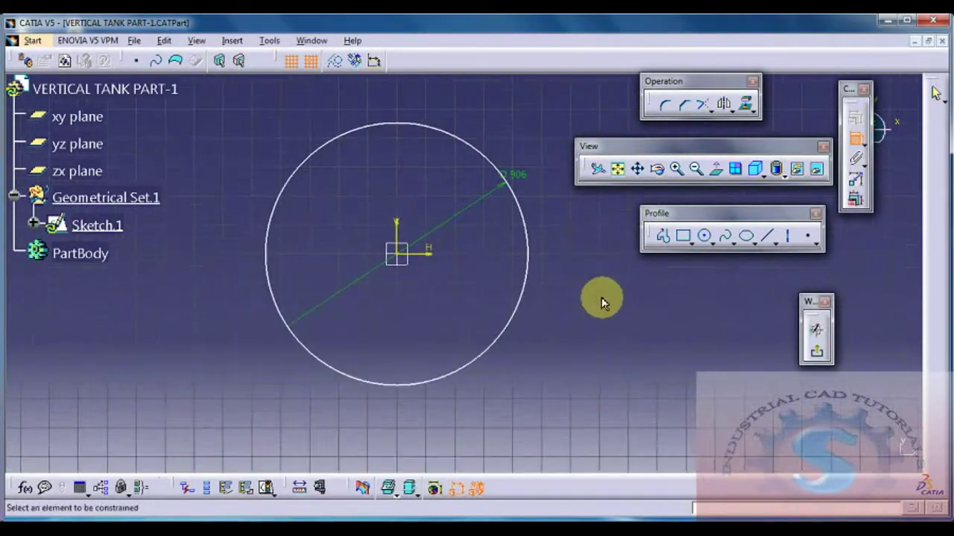
Draw a concentric inner circle at the origin and dimension it to 900 mm diameter
click(704, 235)
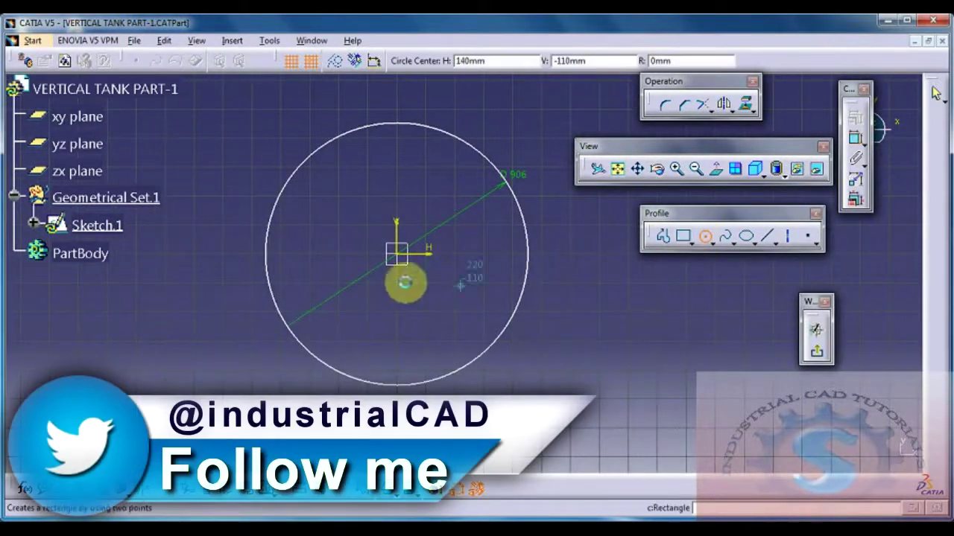
click(402, 254)
click(515, 267)
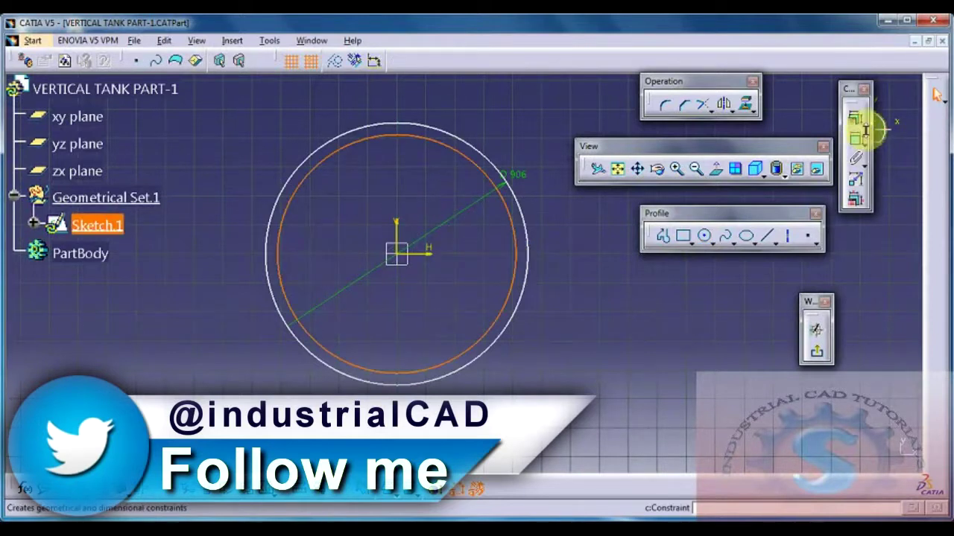
click(855, 139)
click(522, 117)
double_click(526, 117)
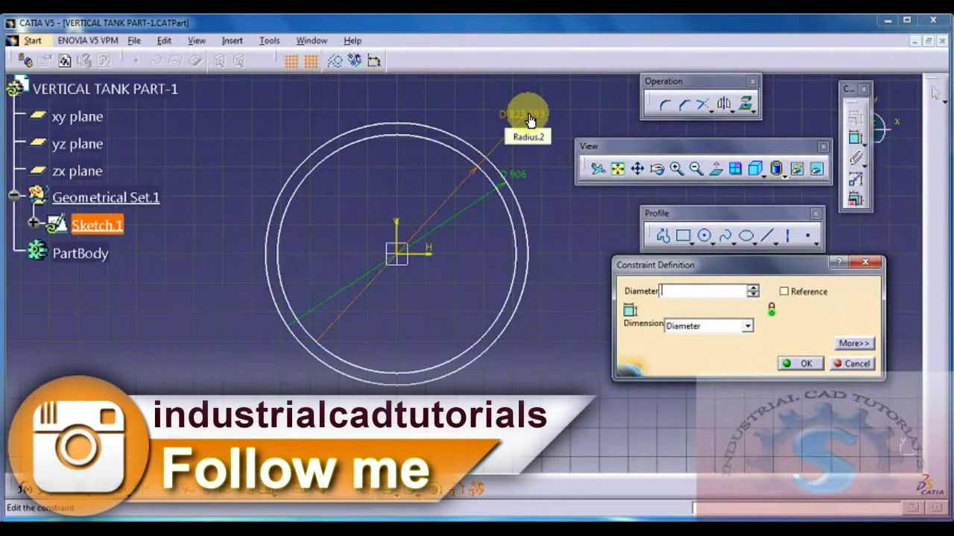
text(90)
key(Return)
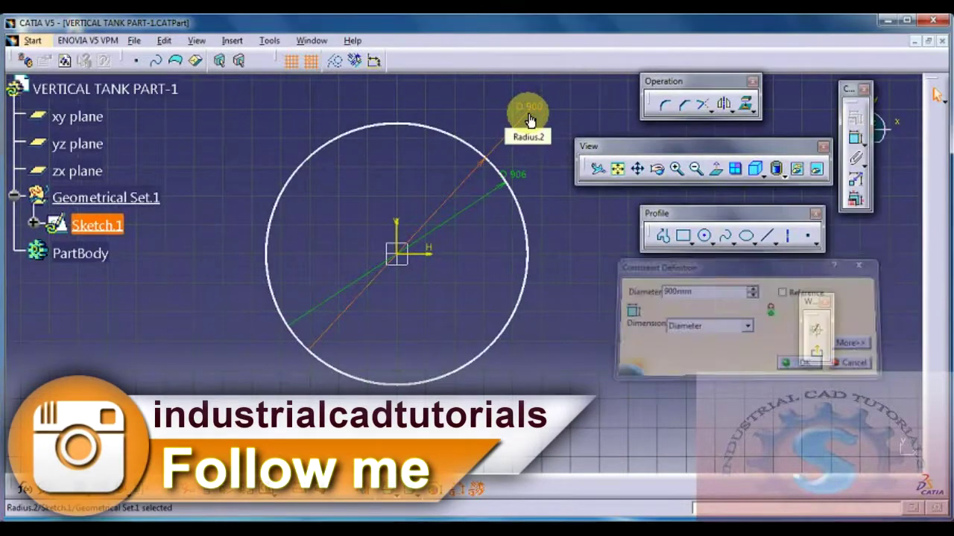
mouse_move(506, 234)
middle_down()
mouse_move(539, 191)
mouse_move(524, 272)
mouse_move(494, 315)
mouse_move(500, 299)
middle_up()
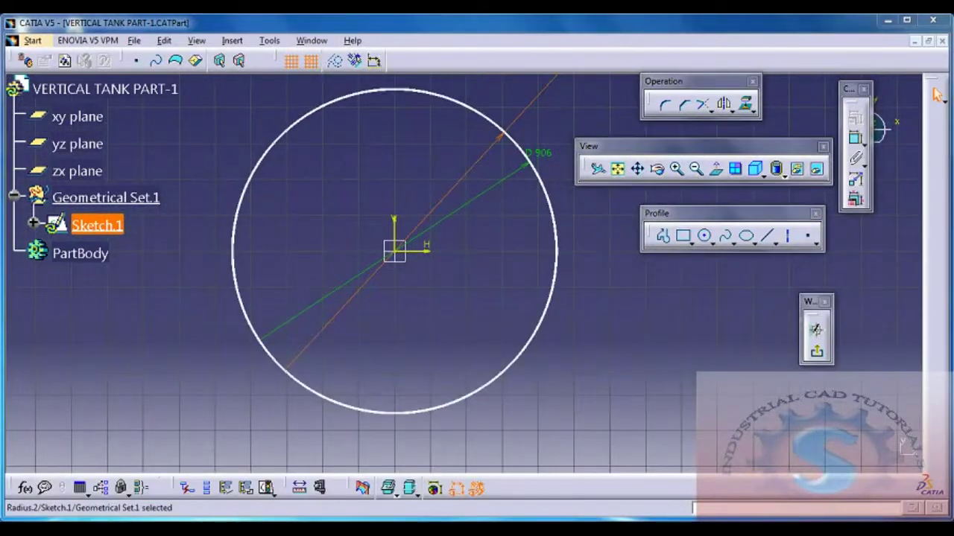
Glance at the tank drawing, hide it again, and exit the sketch to 3D
key(alt+Tab)
scroll(529, 272, down, 3)
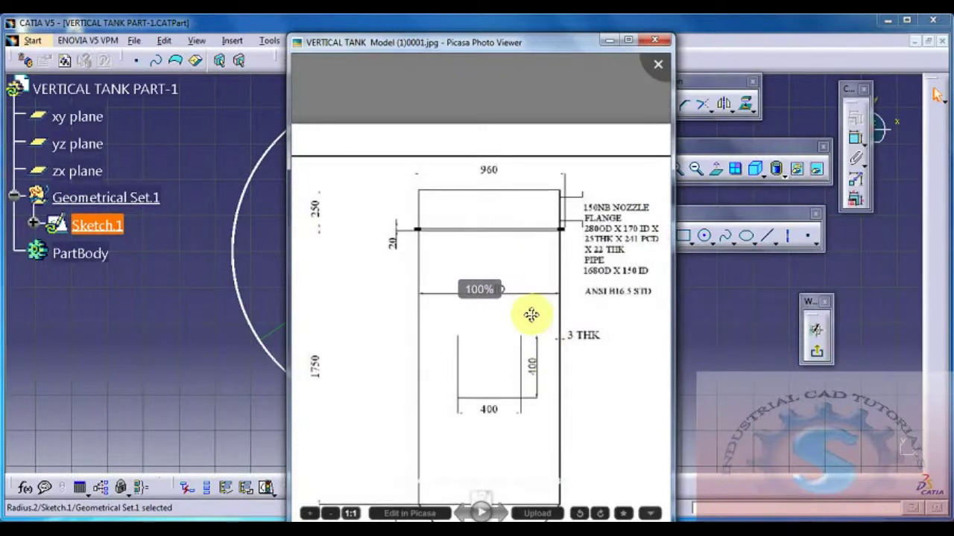
scroll(530, 314, up, 5)
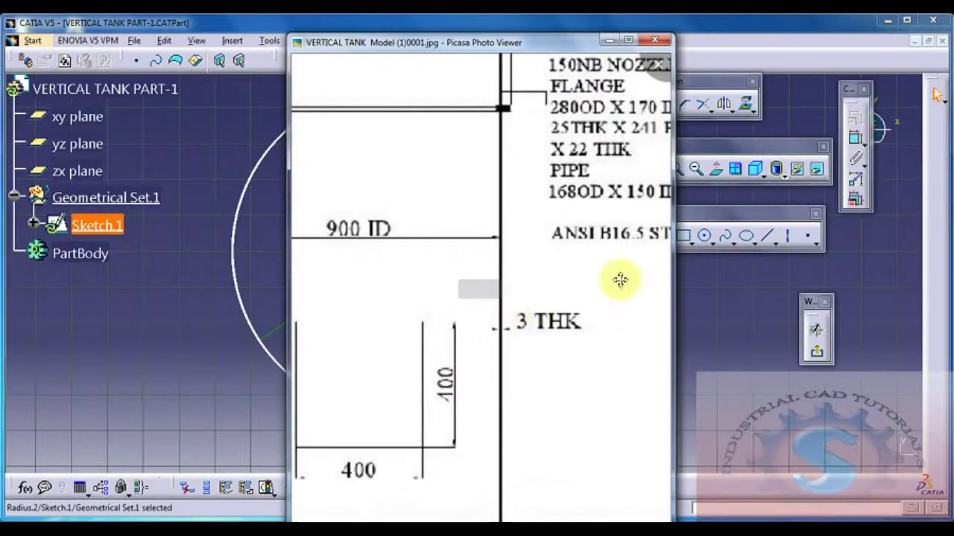
click(608, 41)
mouse_move(478, 263)
middle_down()
mouse_move(468, 330)
mouse_move(484, 258)
mouse_move(458, 275)
middle_up()
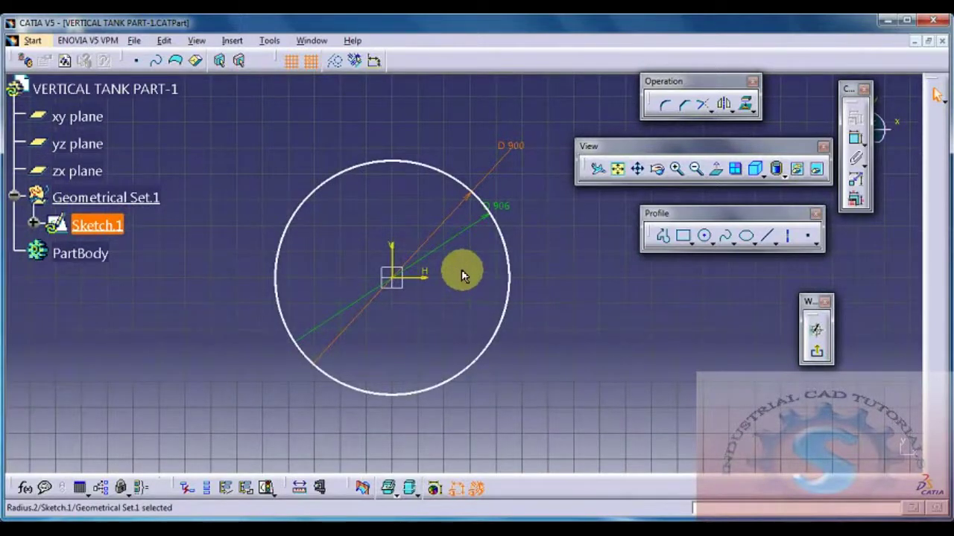
middle_drag(458, 253, 465, 238)
click(817, 357)
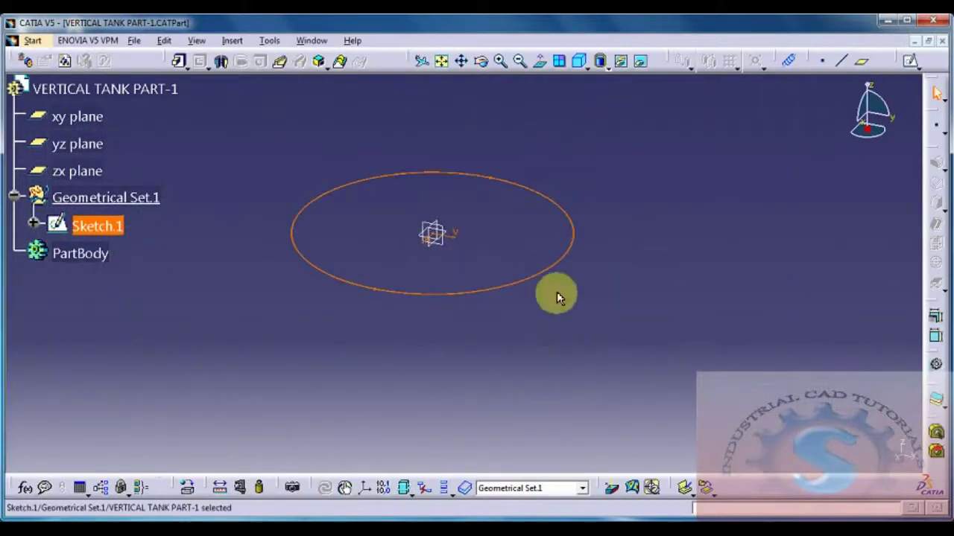
Pad Sketch.1 250 mm in one direction with mirrored extent turned off
click(179, 61)
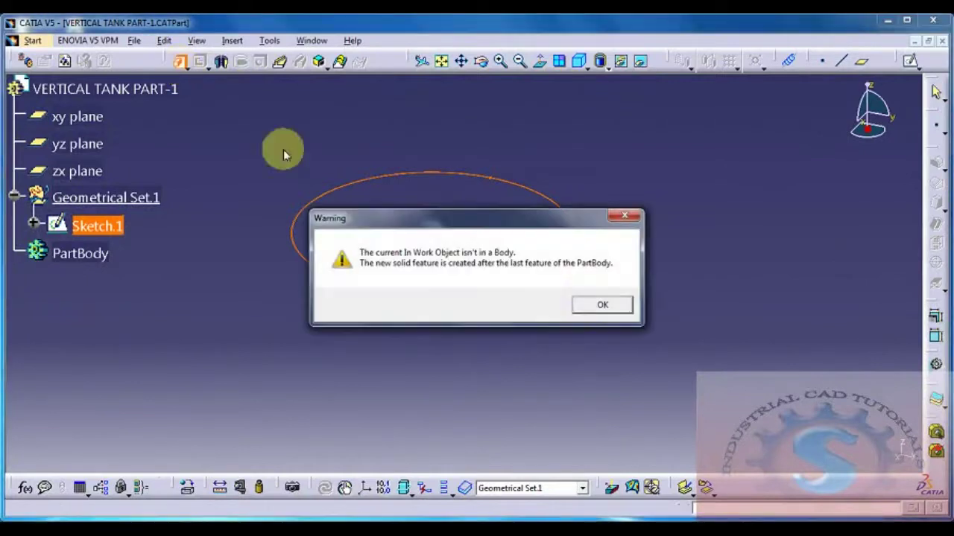
click(600, 307)
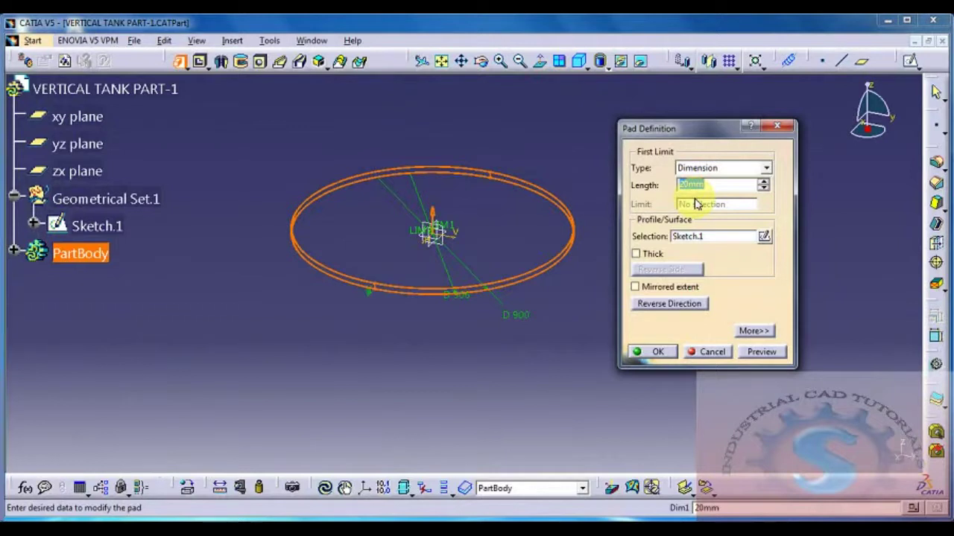
click(636, 288)
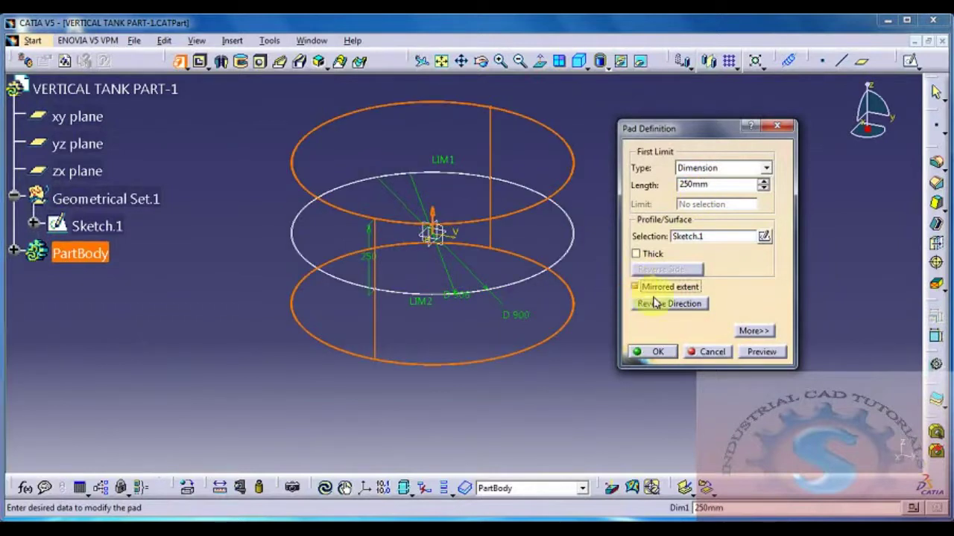
click(637, 288)
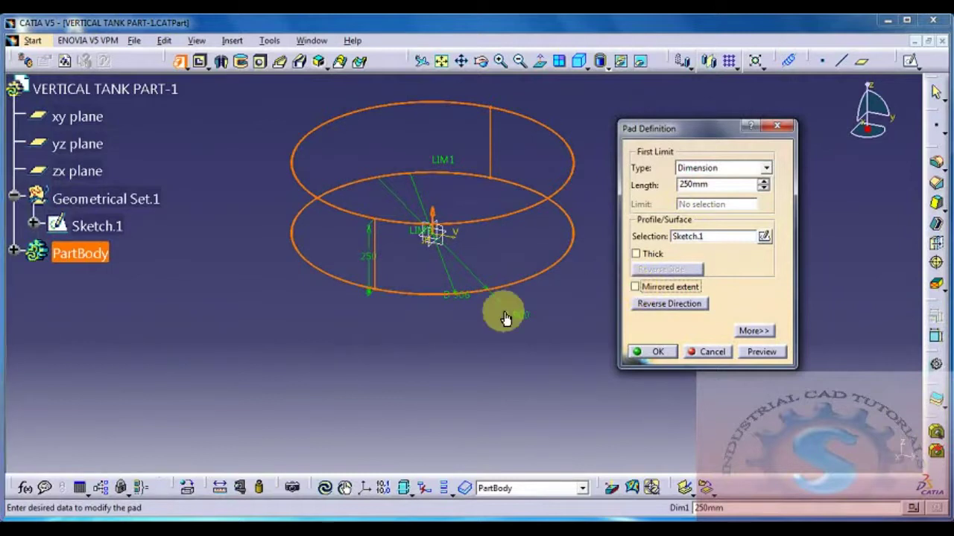
middle_drag(506, 319, 479, 329)
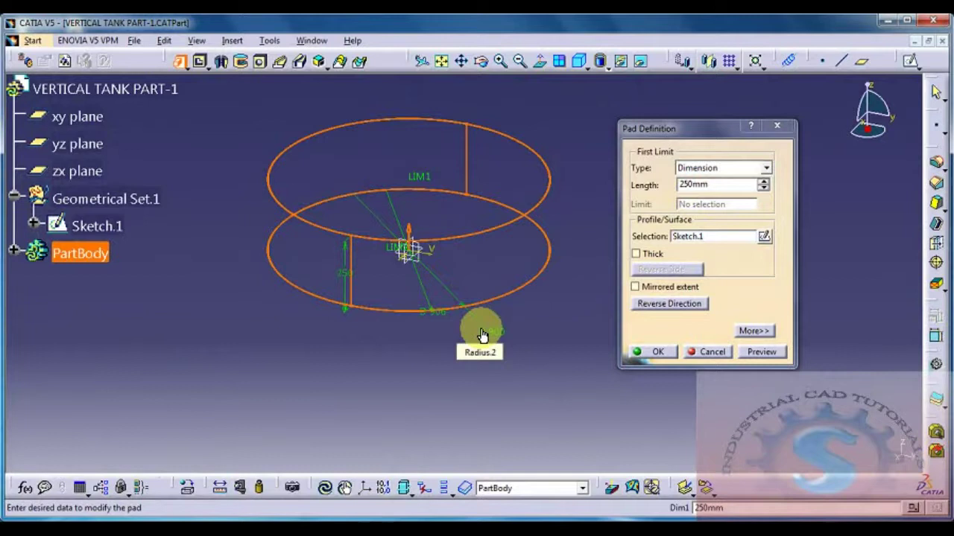
click(754, 353)
click(656, 352)
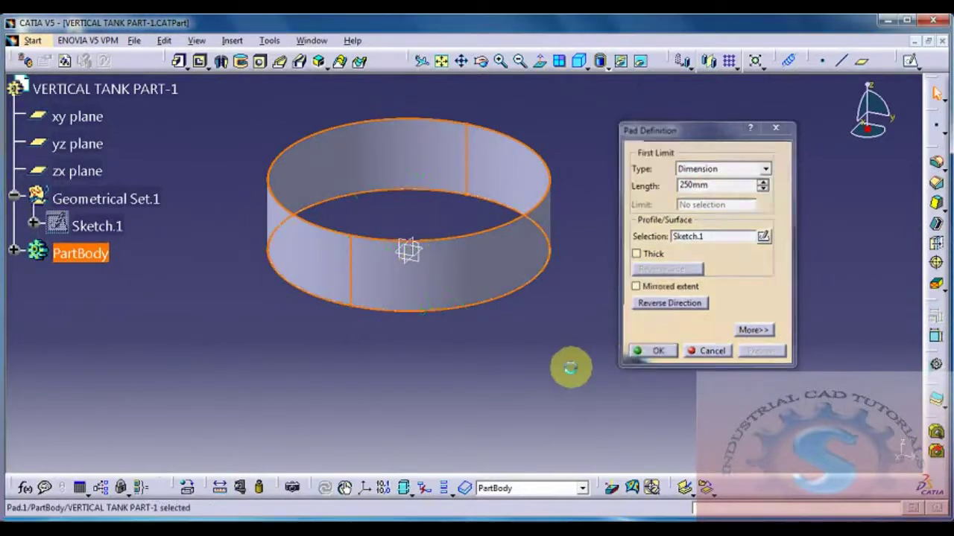
Create a plane offset 250 mm from the xy plane and select it
middle_drag(581, 332, 463, 331)
middle_drag(619, 237, 511, 315)
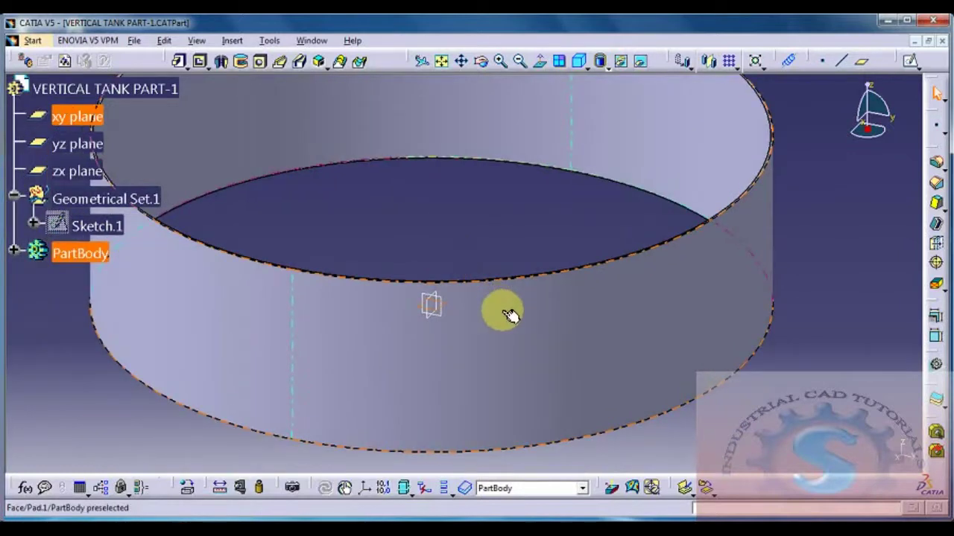
middle_drag(837, 372, 644, 340)
drag(810, 59, 760, 196)
click(762, 198)
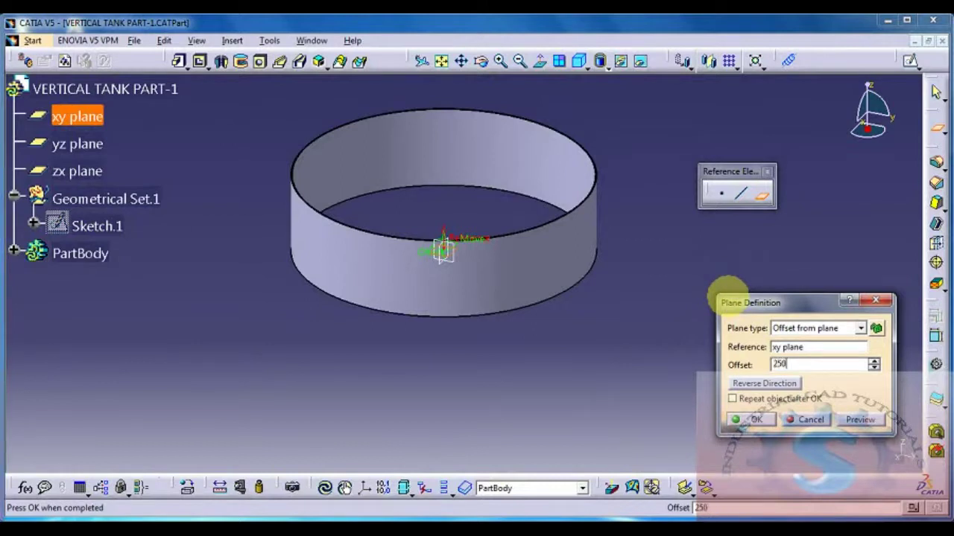
key(Return)
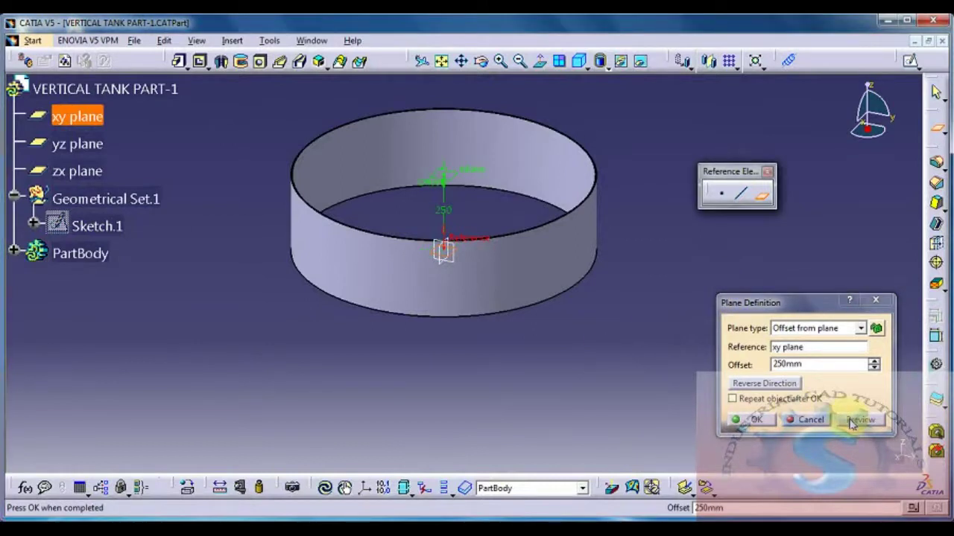
click(751, 420)
click(447, 181)
On the offset plane, sketch an origin-centred circle and set its diameter to 900
click(912, 66)
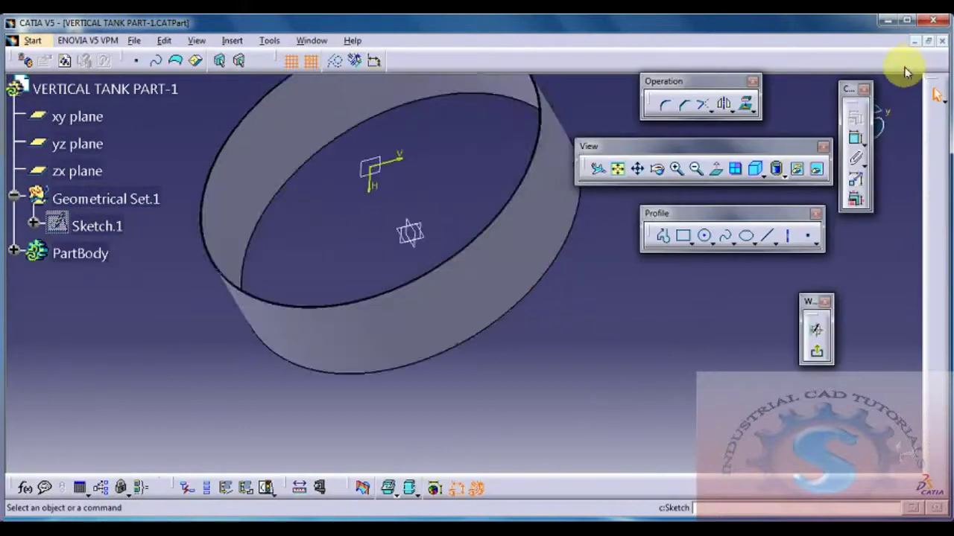
click(706, 236)
mouse_move(440, 309)
middle_down()
mouse_move(405, 353)
mouse_move(410, 279)
middle_up()
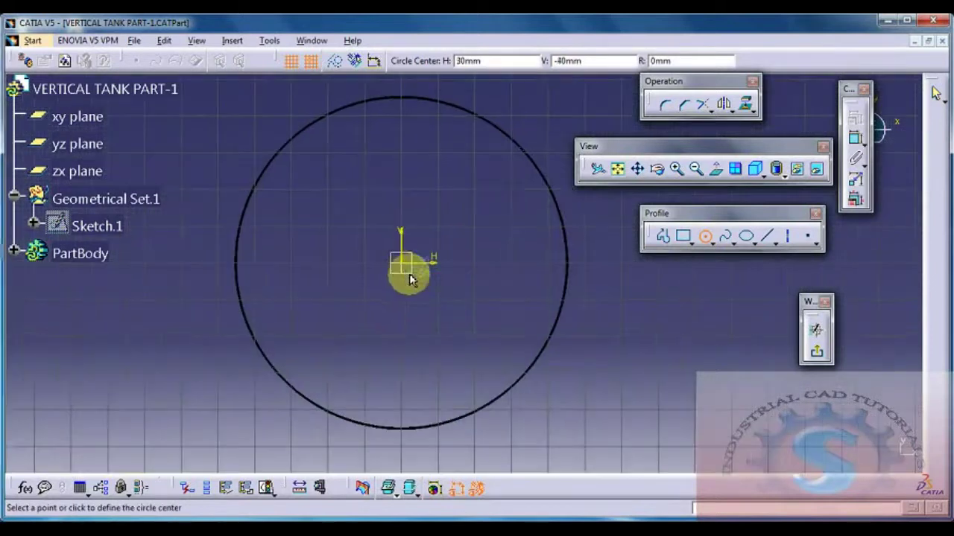
click(406, 265)
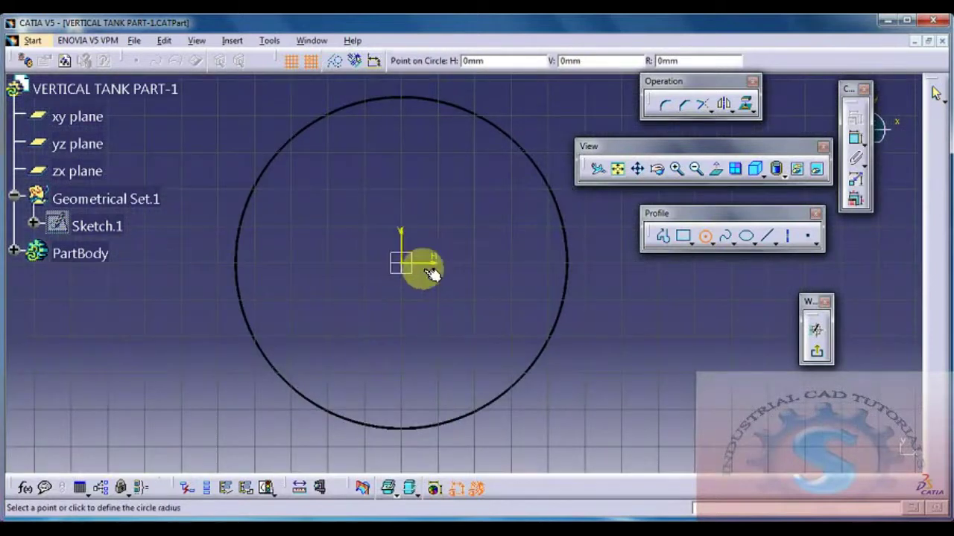
click(572, 293)
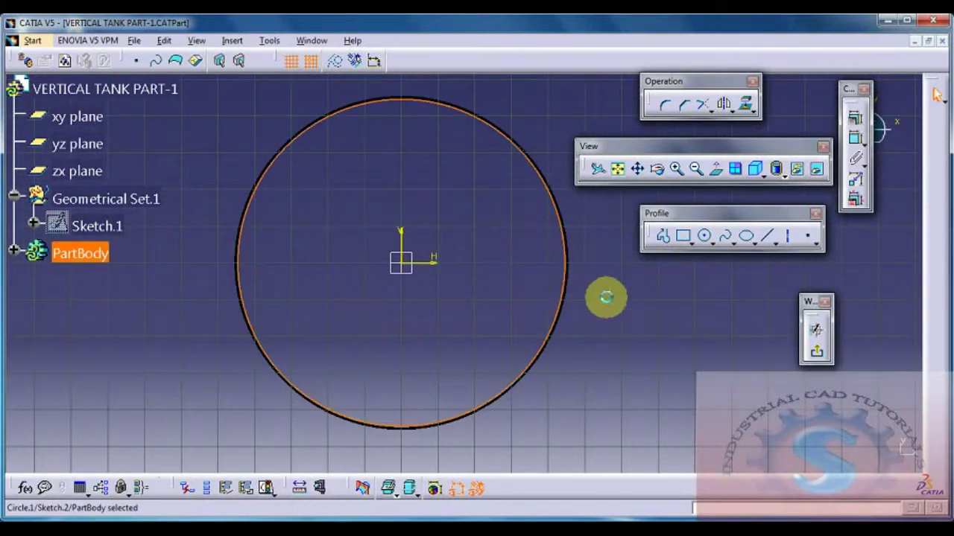
click(855, 143)
double_click(524, 139)
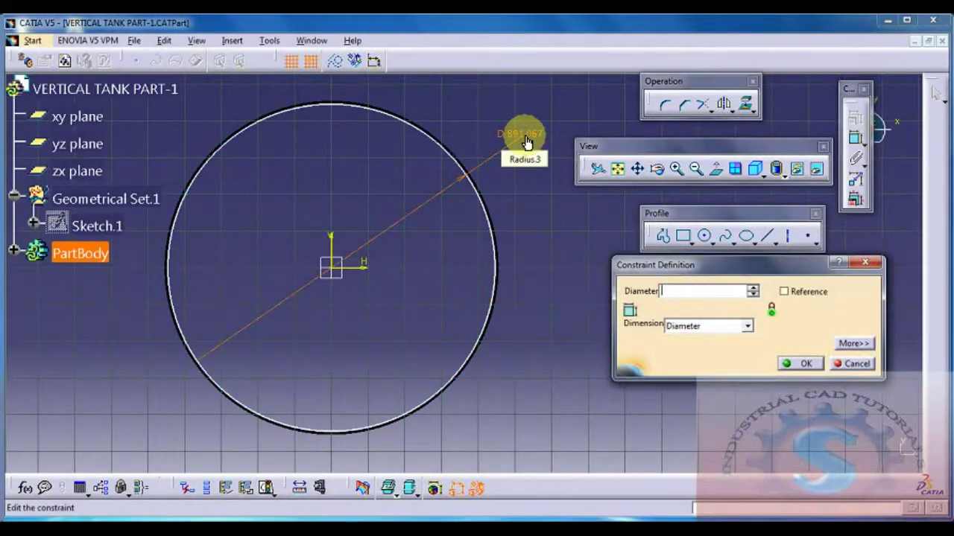
text(900mm)
key(Return)
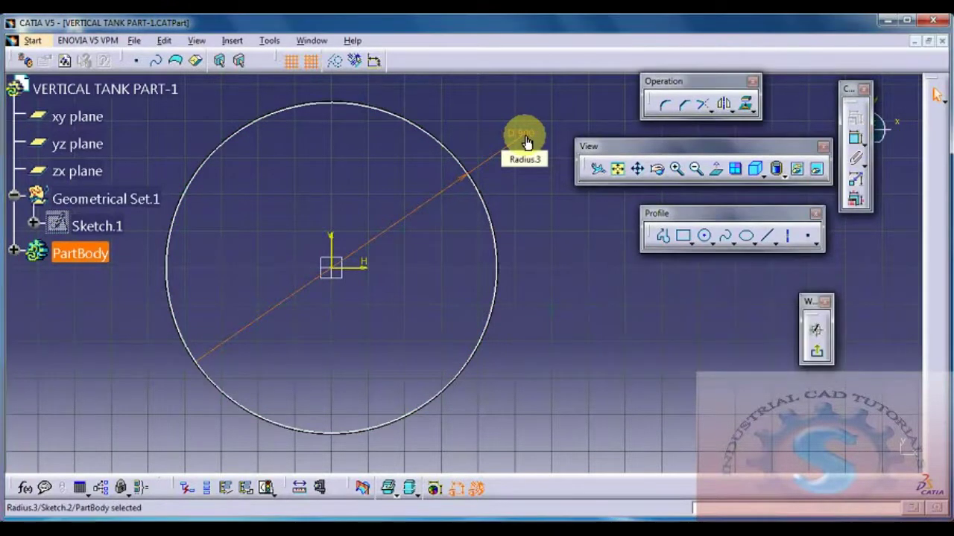
Exit the sketch and pad the 900 mm circle 3 mm into a solid top plate
click(816, 352)
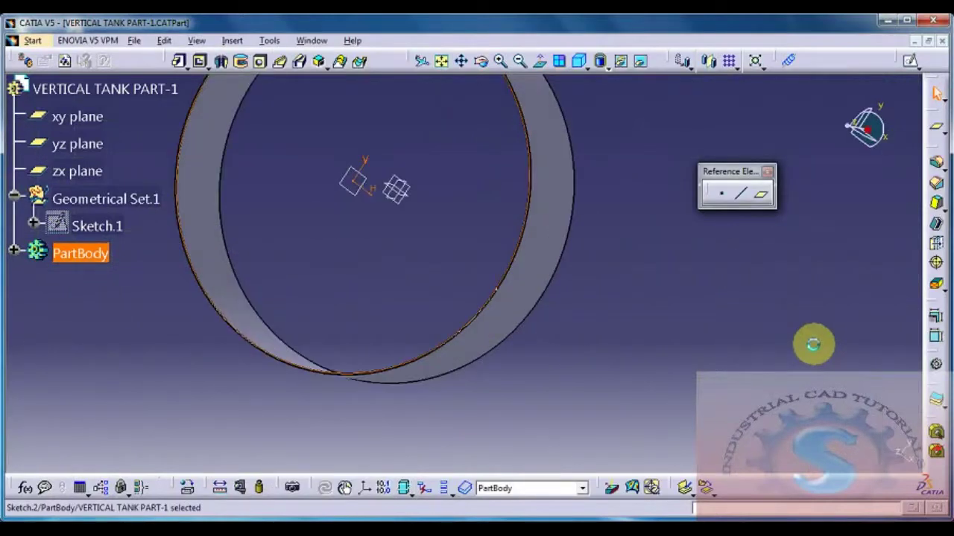
click(175, 61)
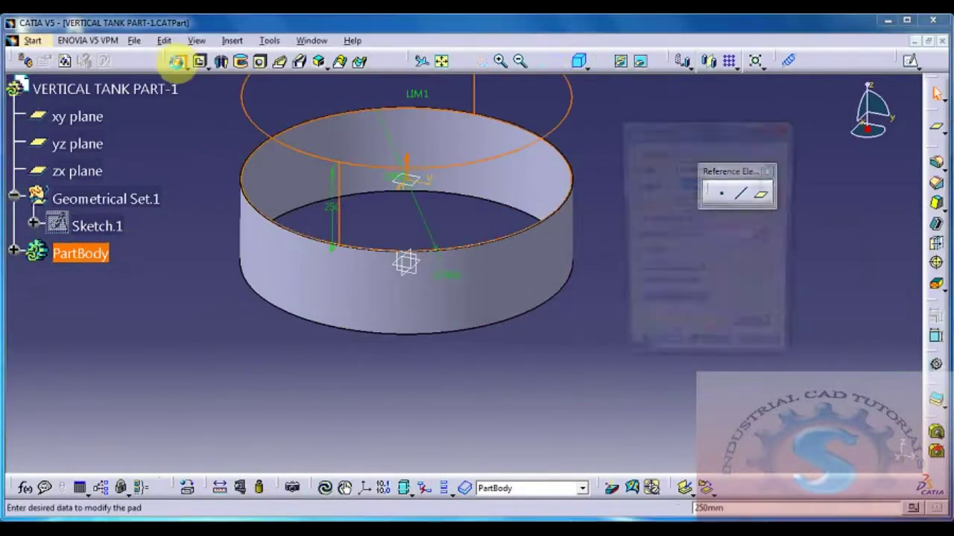
middle_drag(489, 218, 444, 238)
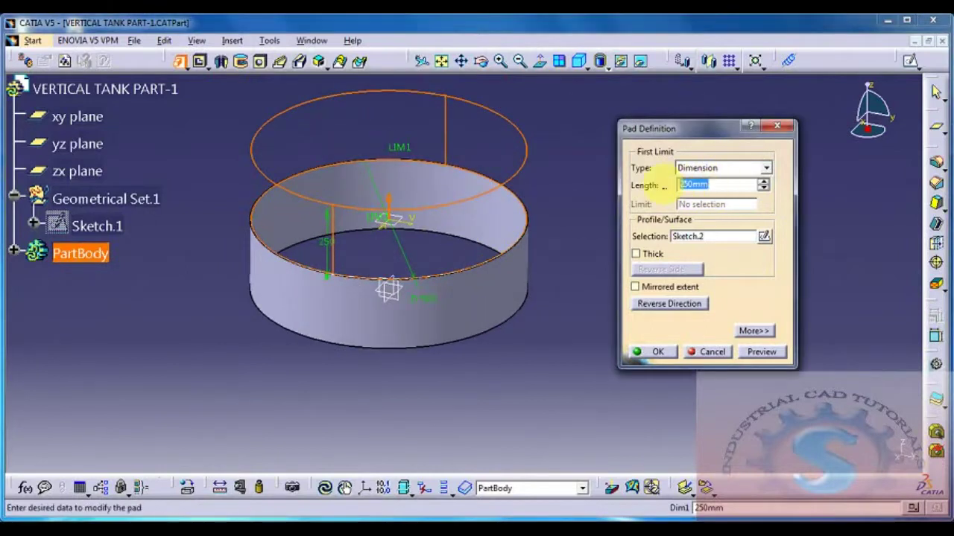
text(3)
key(Return)
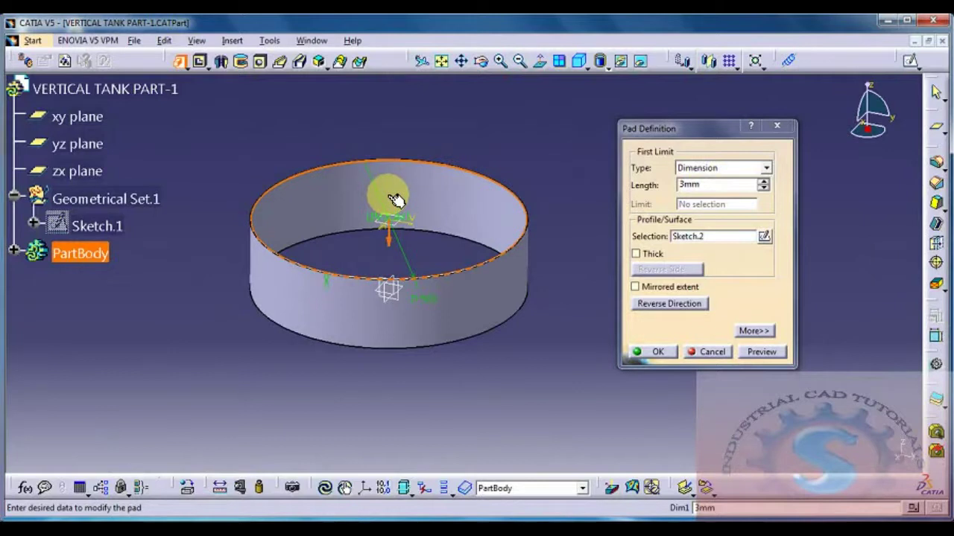
click(761, 351)
click(649, 351)
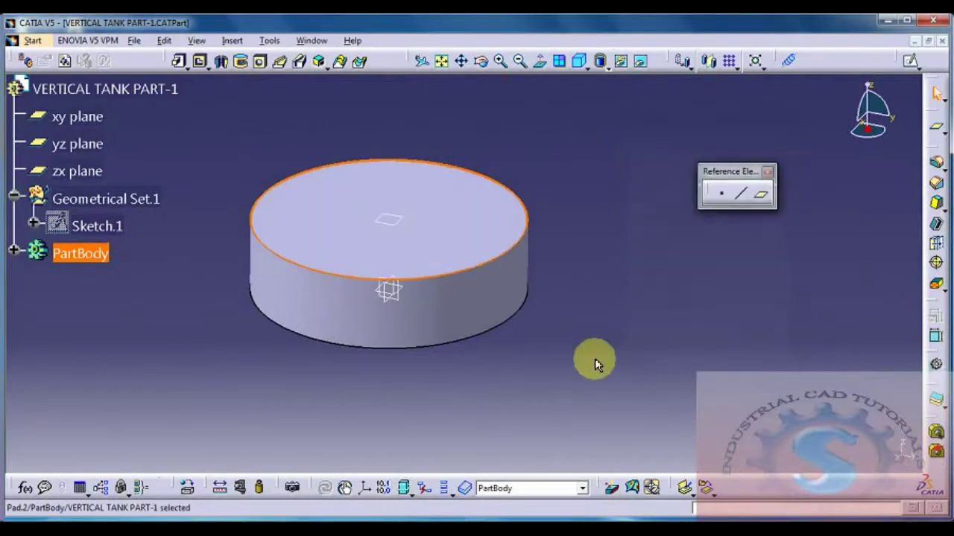
middle_drag(505, 339, 479, 288)
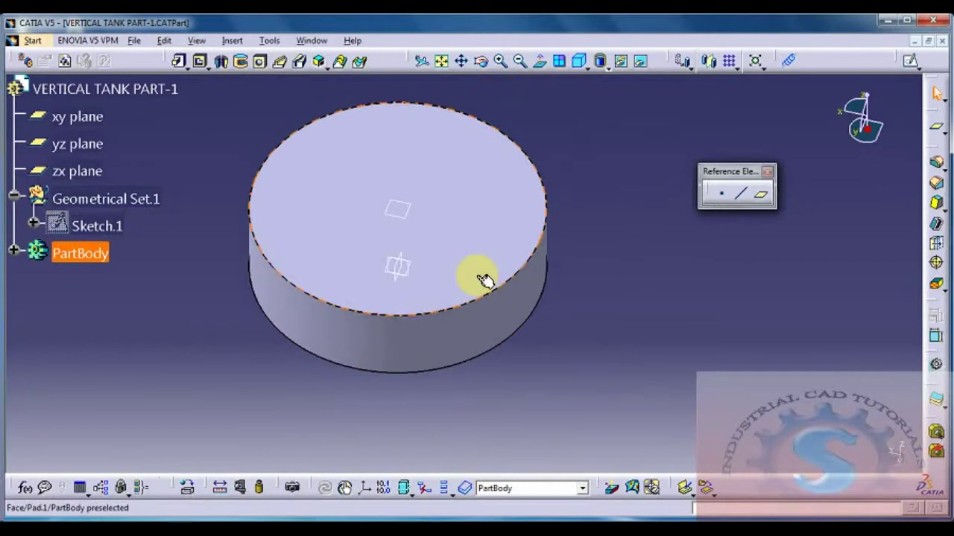
Review Pad.1's 250 mm definition unchanged, then open a new sketch on the top plane
double_click(484, 279)
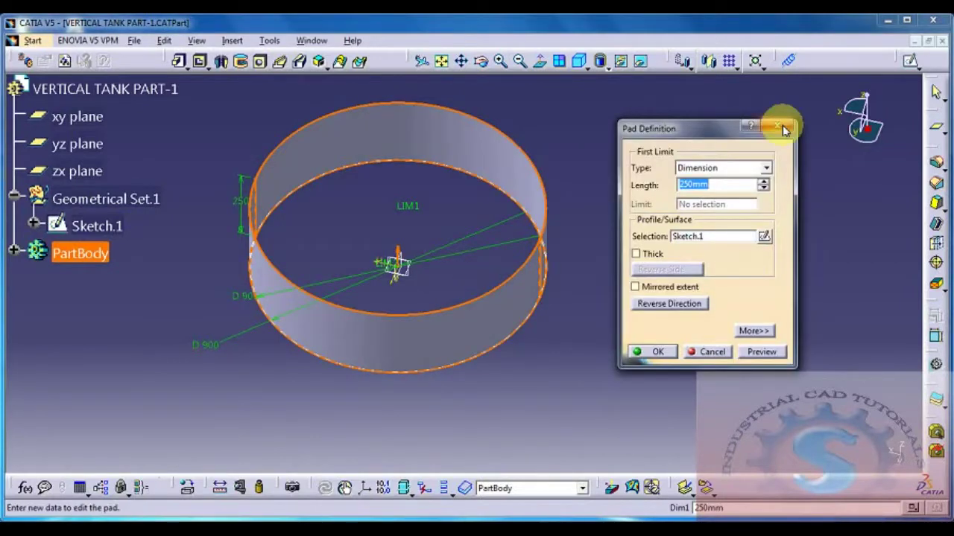
click(784, 130)
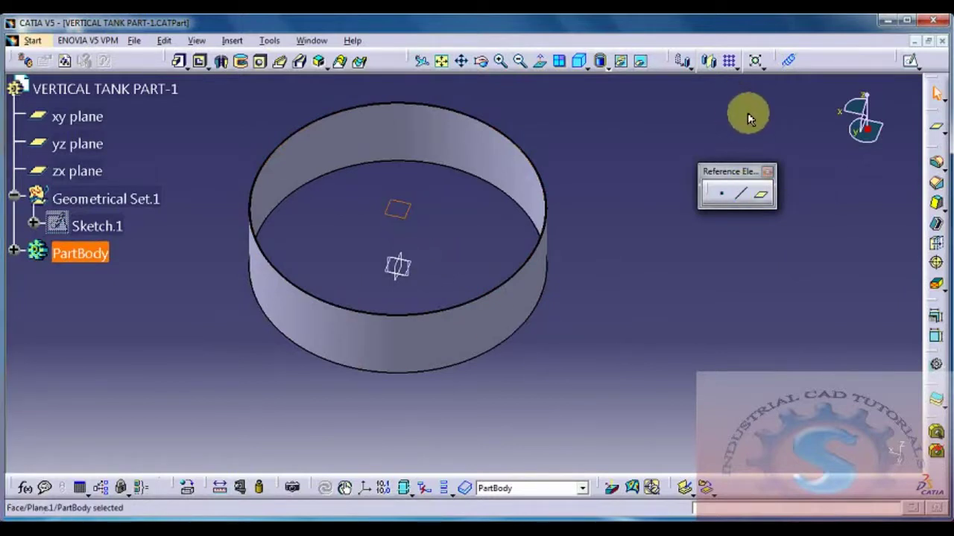
click(910, 61)
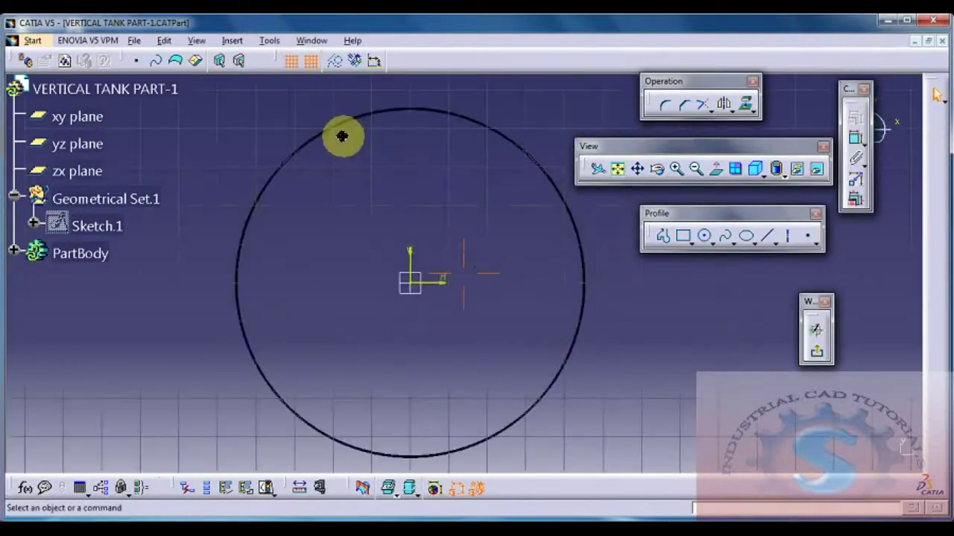
Draw an origin-centred circle and constrain its diameter to 906
click(701, 236)
mouse_move(415, 213)
middle_down()
mouse_move(405, 260)
mouse_move(386, 238)
middle_up()
click(369, 237)
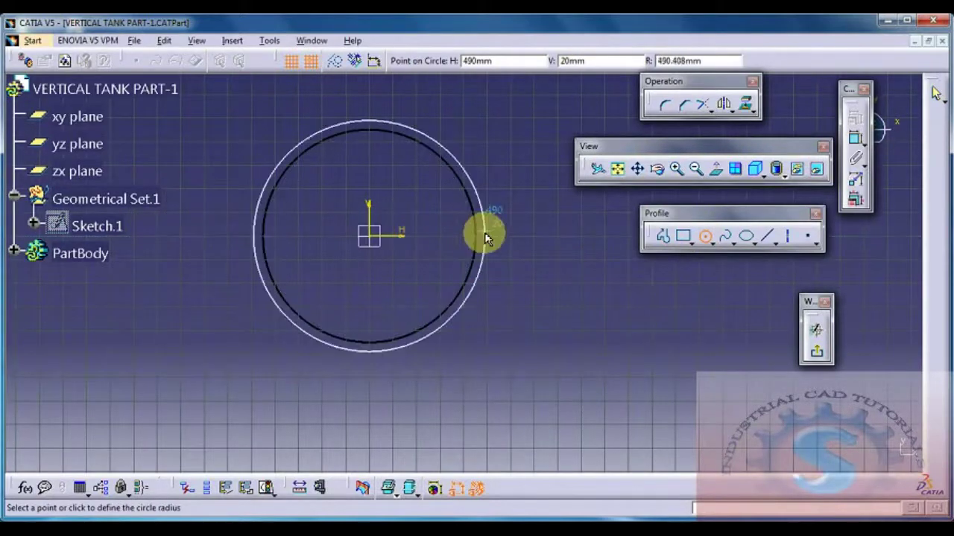
click(478, 236)
click(851, 140)
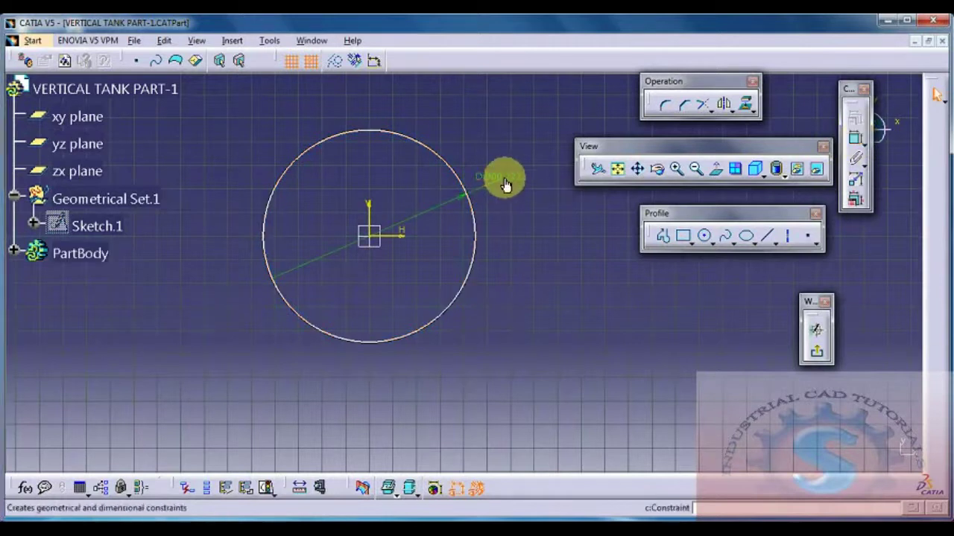
click(504, 179)
double_click(506, 183)
text(90)
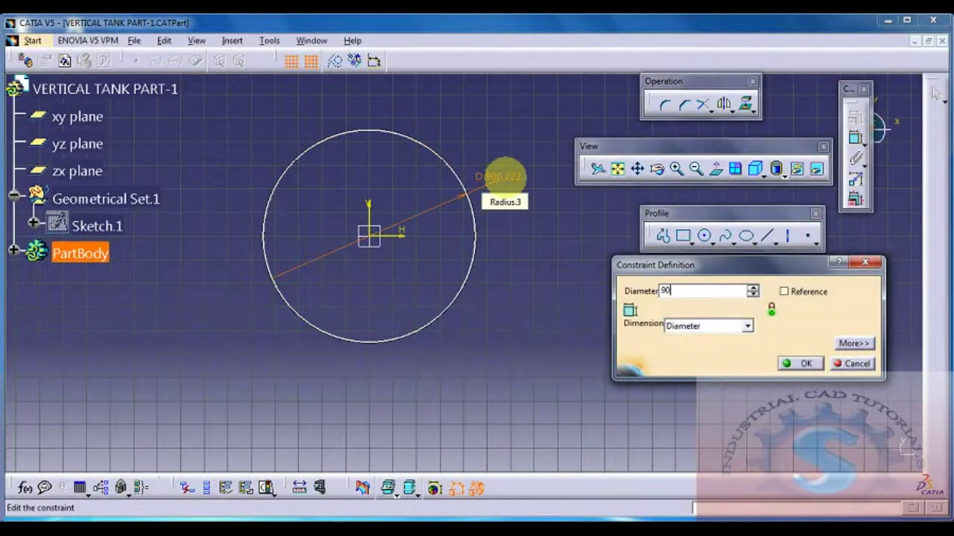
text(6)
key(Return)
Exit the sketch and pad the circle 3 mm in the reversed direction
click(814, 355)
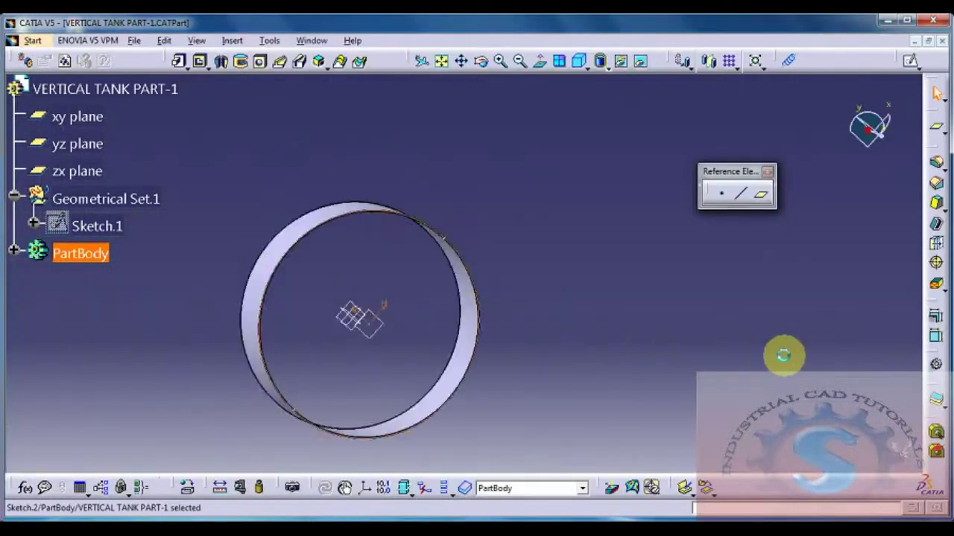
click(180, 64)
click(415, 205)
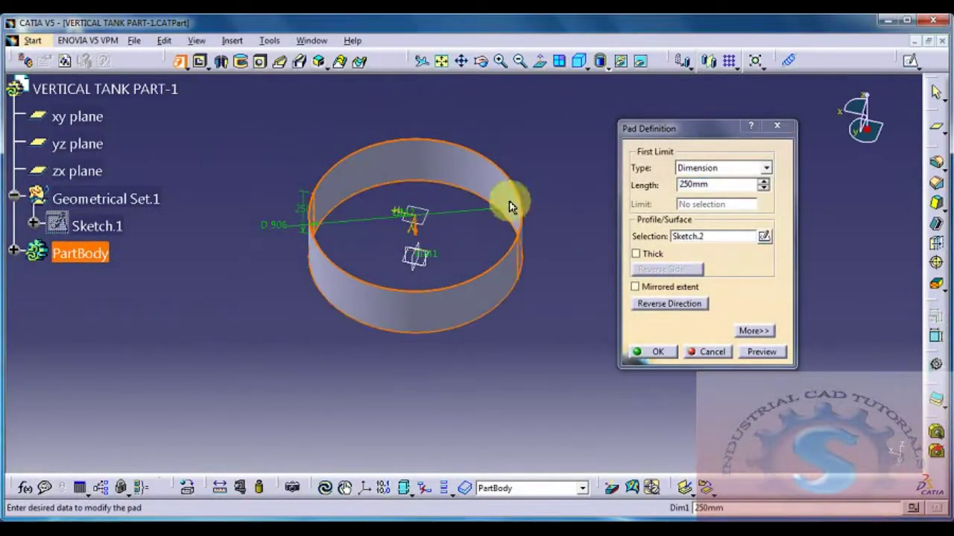
double_click(714, 184)
key(BackSpace)
text(3)
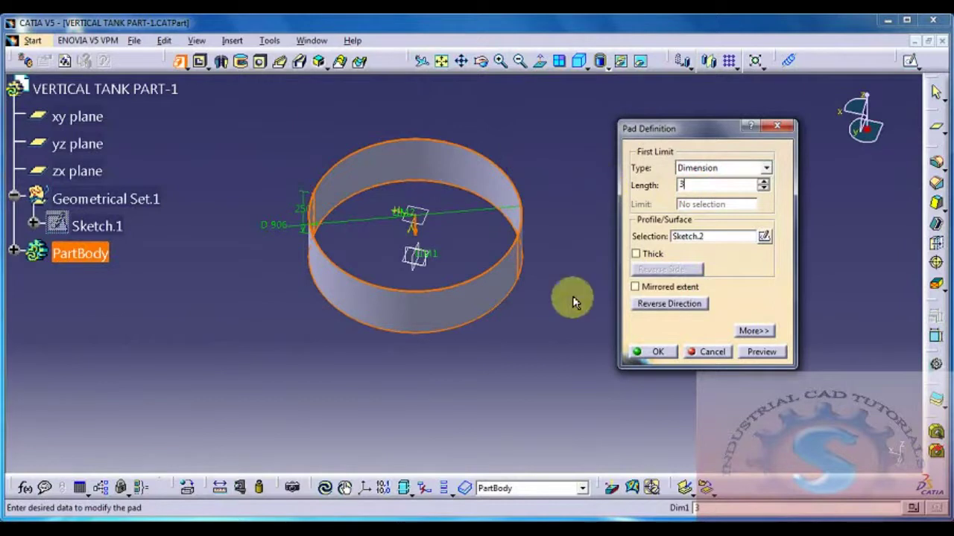
key(Return)
click(771, 355)
click(654, 353)
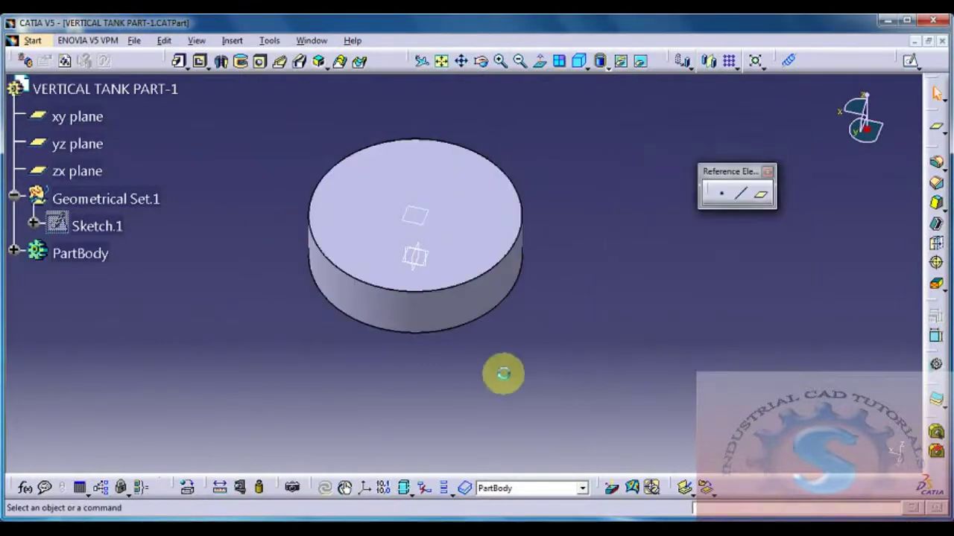
middle_drag(503, 364, 515, 240)
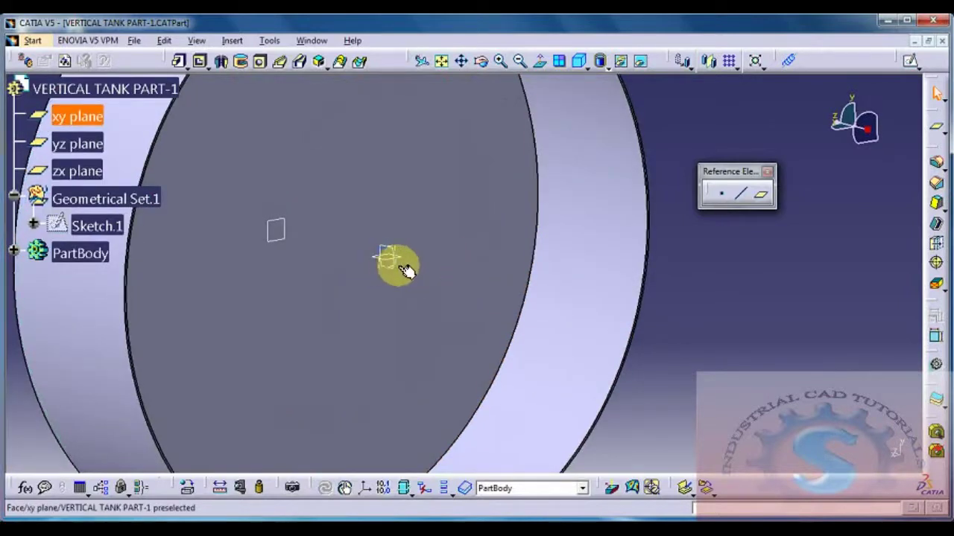
Start a sketch on the xy plane and draw a circle centred on the origin
click(760, 195)
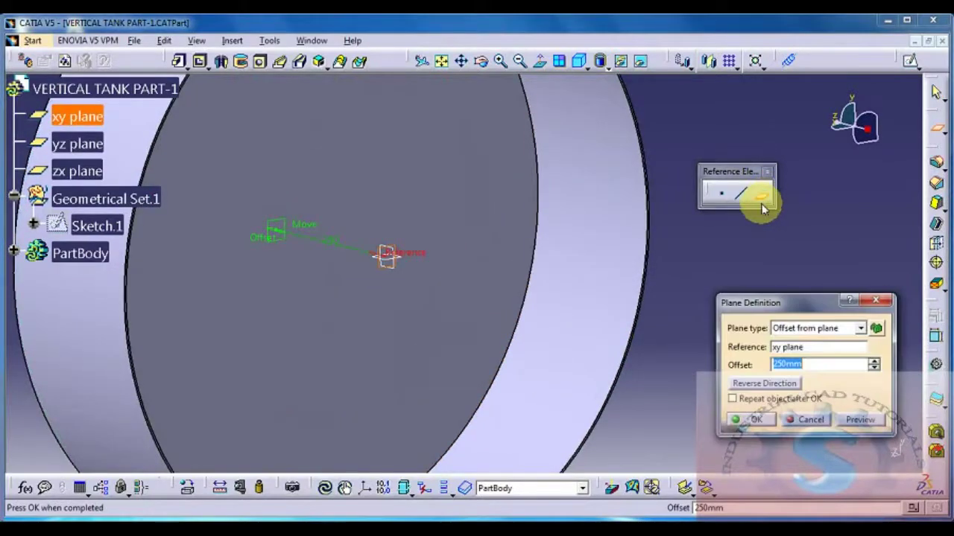
click(885, 301)
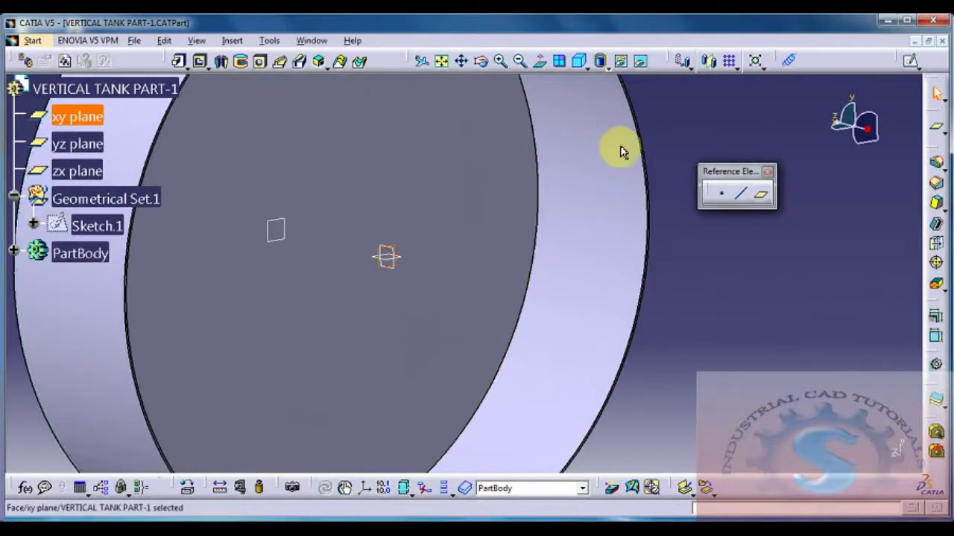
click(912, 65)
mouse_move(575, 249)
middle_down()
mouse_move(511, 335)
mouse_move(585, 313)
middle_up()
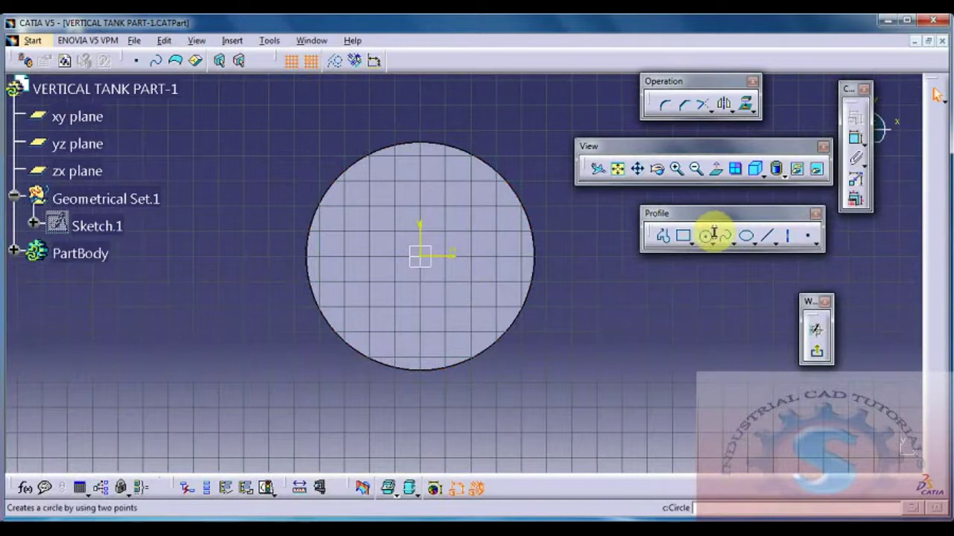
click(704, 238)
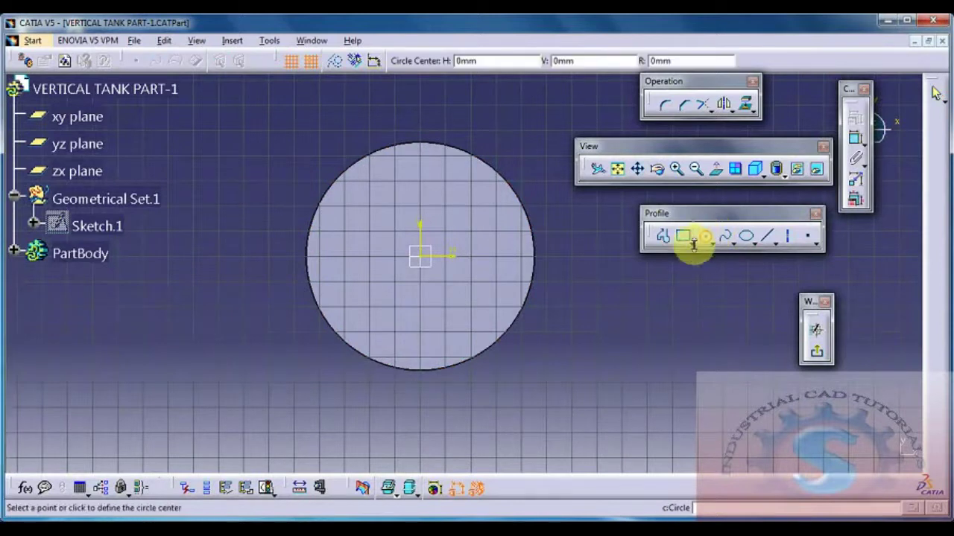
click(422, 257)
click(564, 229)
Dimension the circle to a 960 diameter and exit the sketch to the 3D part
click(854, 146)
click(549, 127)
click(552, 127)
double_click(554, 128)
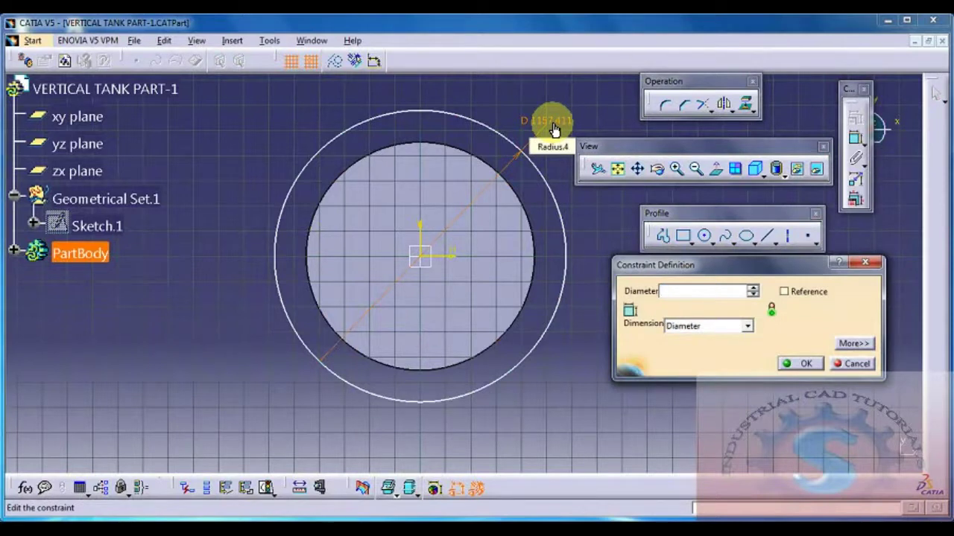
text(960)
key(Return)
middle_drag(549, 260, 509, 275)
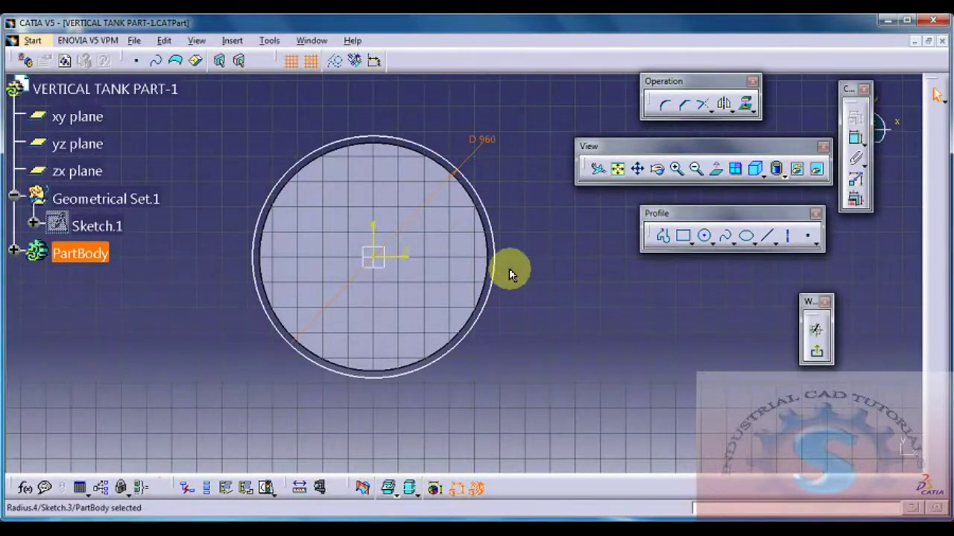
click(817, 356)
mouse_move(709, 326)
middle_down()
mouse_move(688, 298)
mouse_move(581, 271)
mouse_move(581, 260)
mouse_move(621, 276)
mouse_move(639, 271)
middle_up()
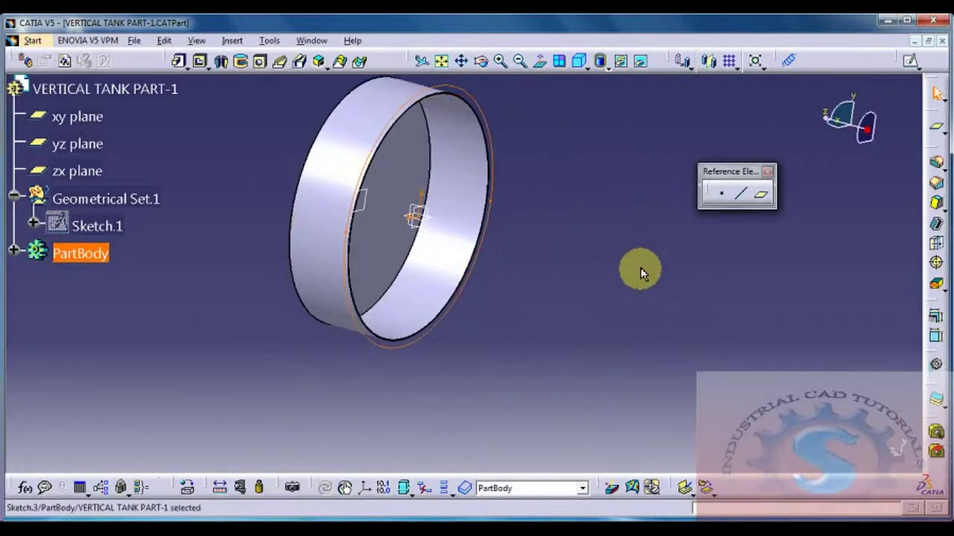
click(180, 64)
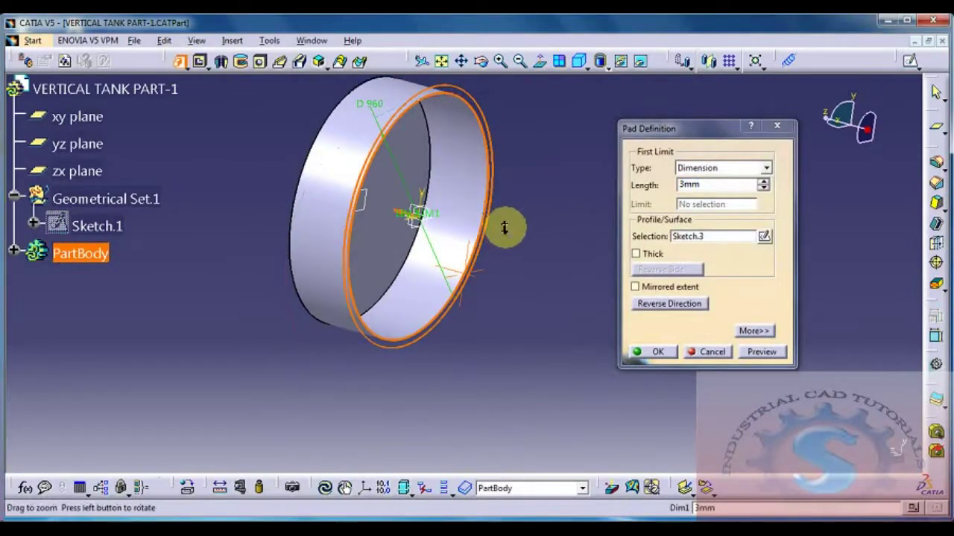
middle_drag(504, 227, 511, 224)
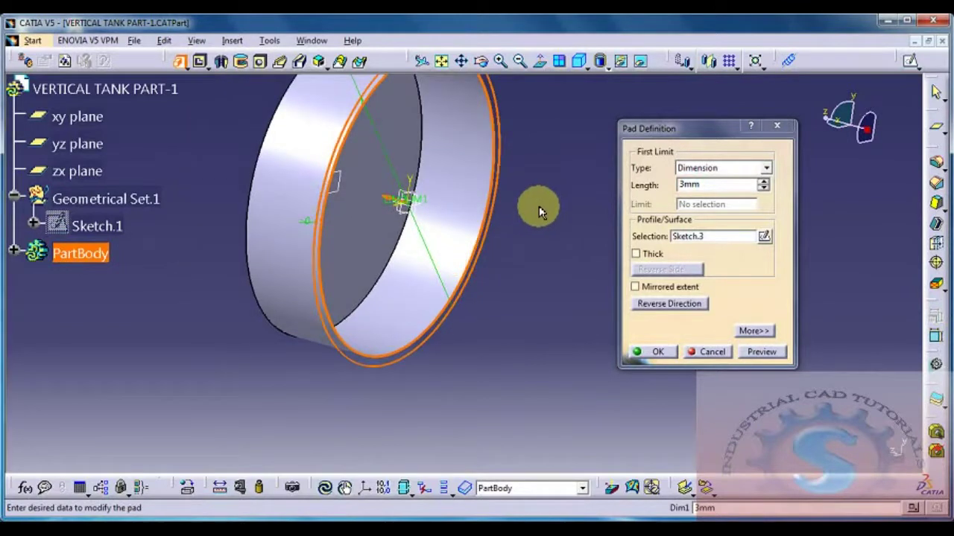
middle_drag(594, 239, 580, 248)
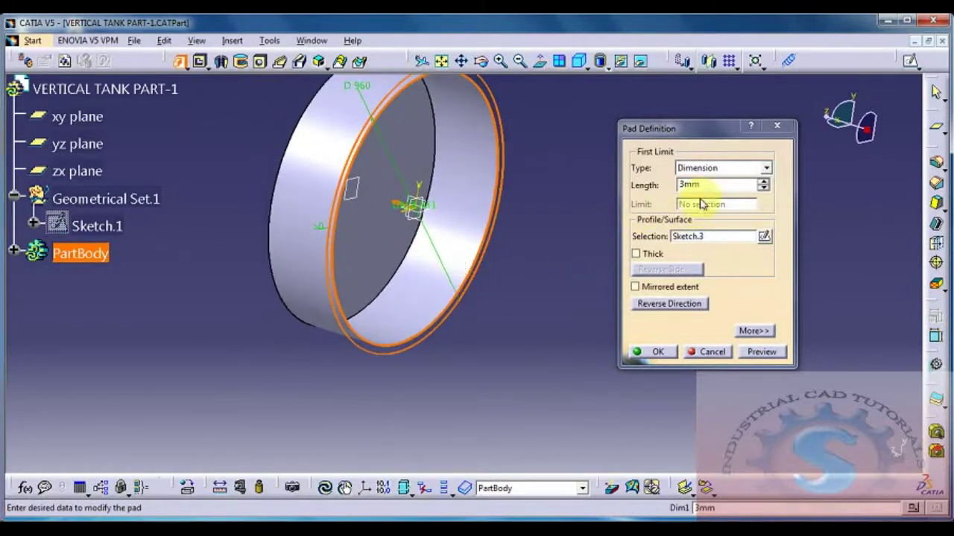
double_click(689, 185)
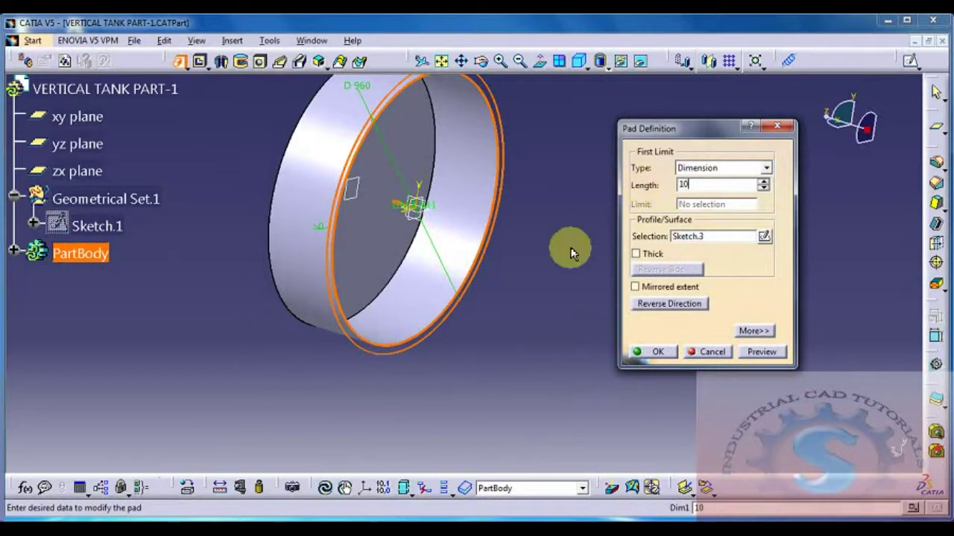
key(Return)
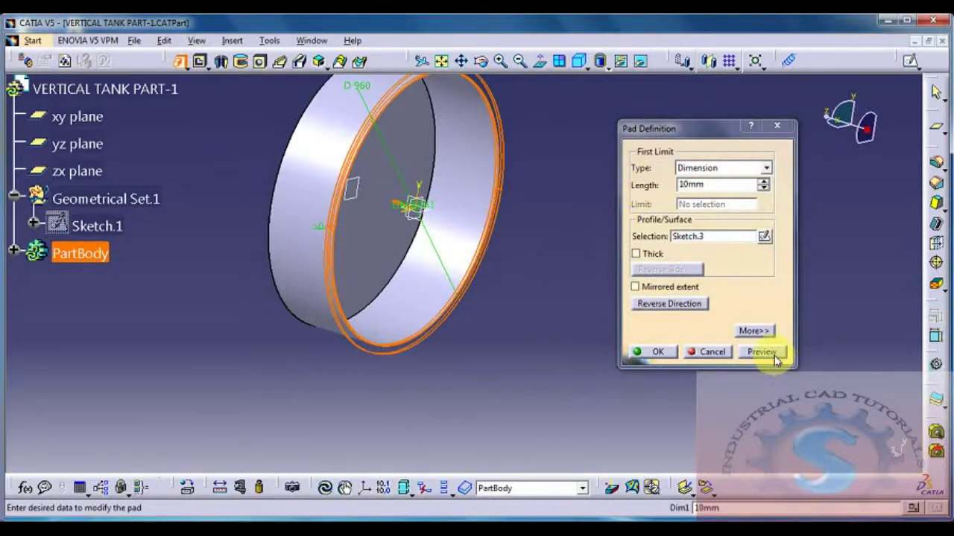
middle_drag(541, 322, 615, 313)
click(656, 352)
middle_drag(454, 272, 392, 218)
middle_drag(501, 292, 550, 332)
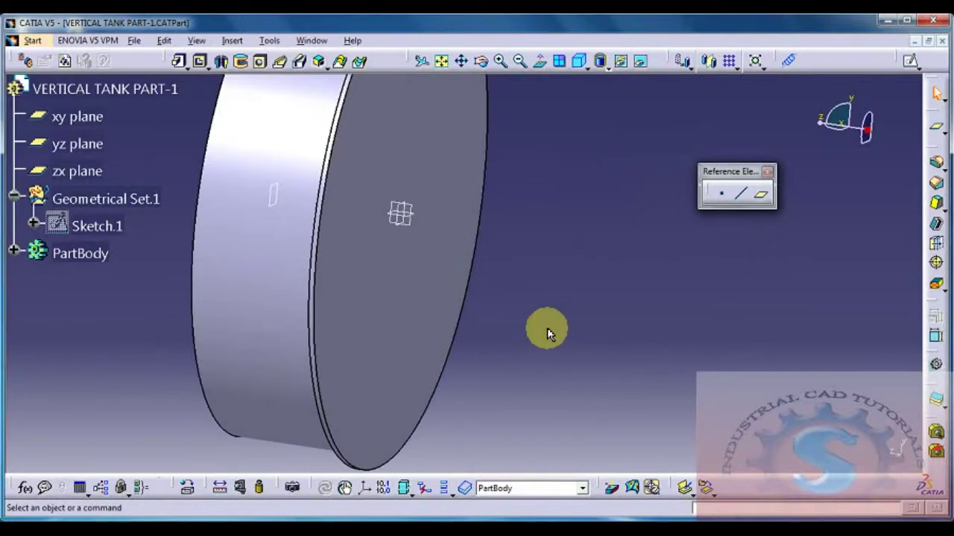
key(ctrl+z)
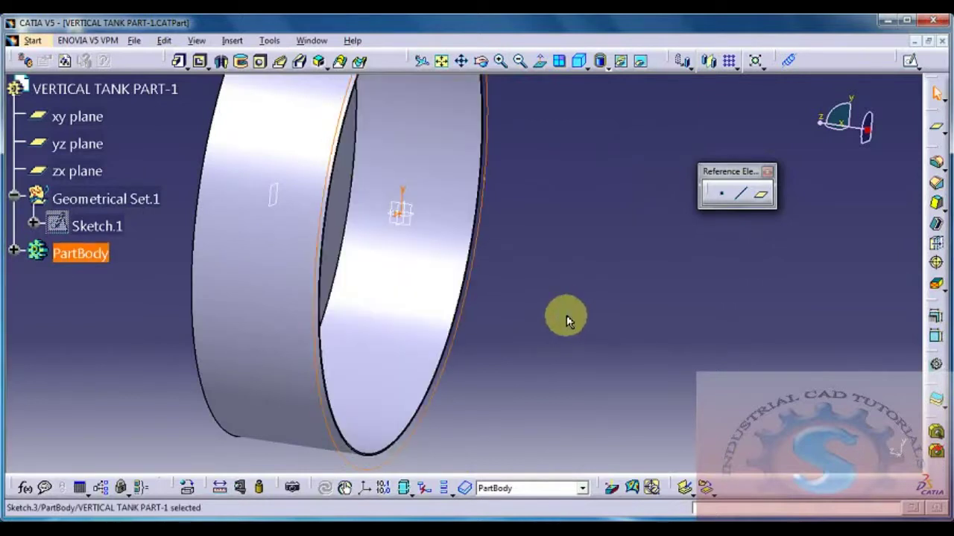
Reopen Sketch.3 and add an origin-centred 906-diameter circle inside the 960 circle
double_click(468, 293)
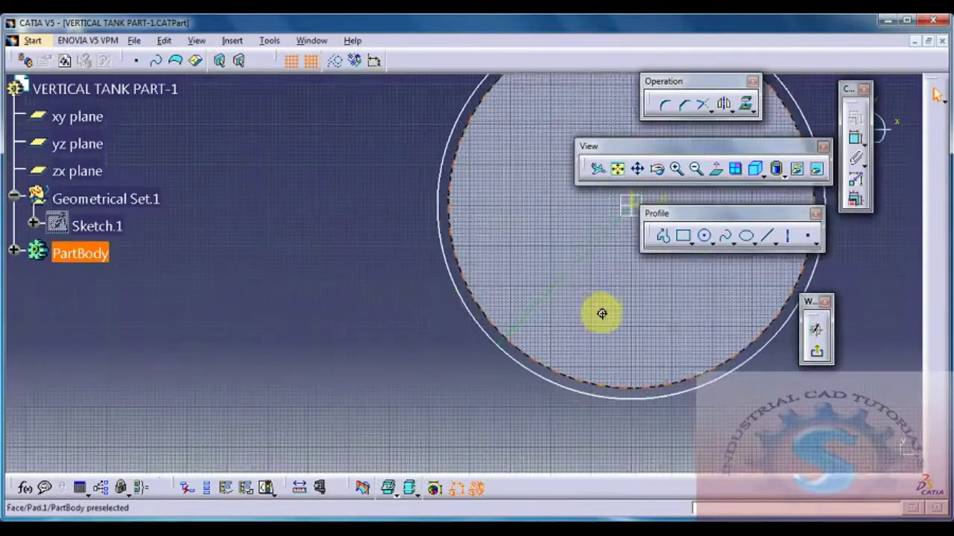
click(705, 237)
mouse_move(389, 283)
middle_down()
mouse_move(372, 288)
mouse_move(372, 240)
middle_up()
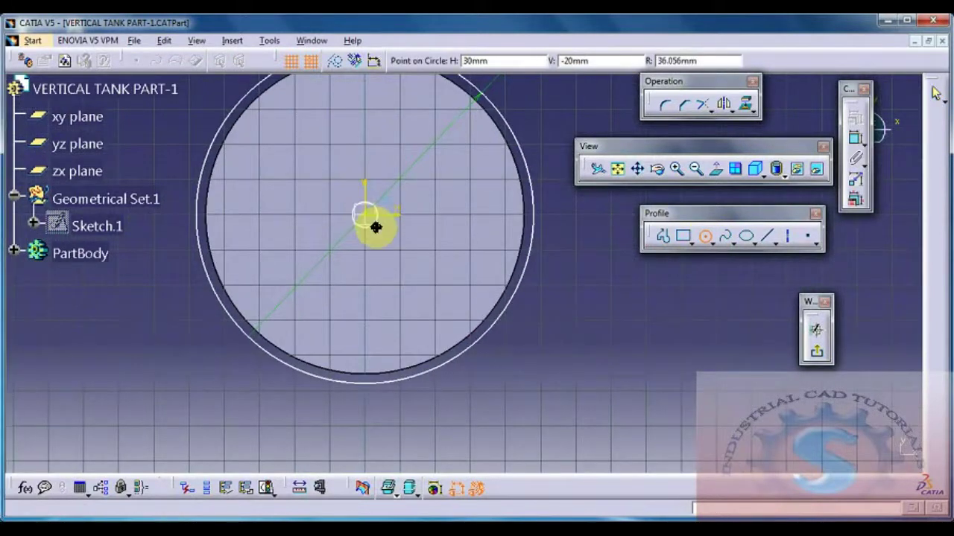
click(525, 281)
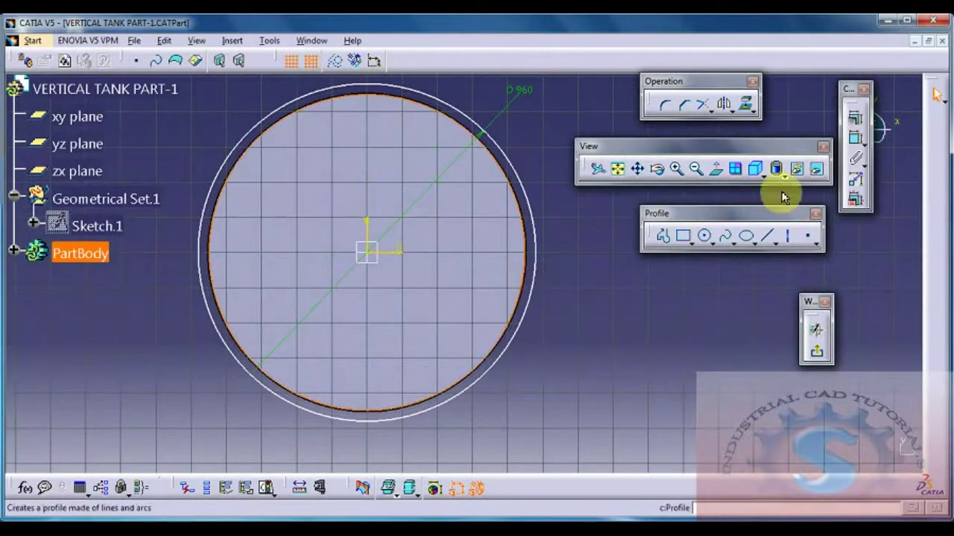
click(853, 138)
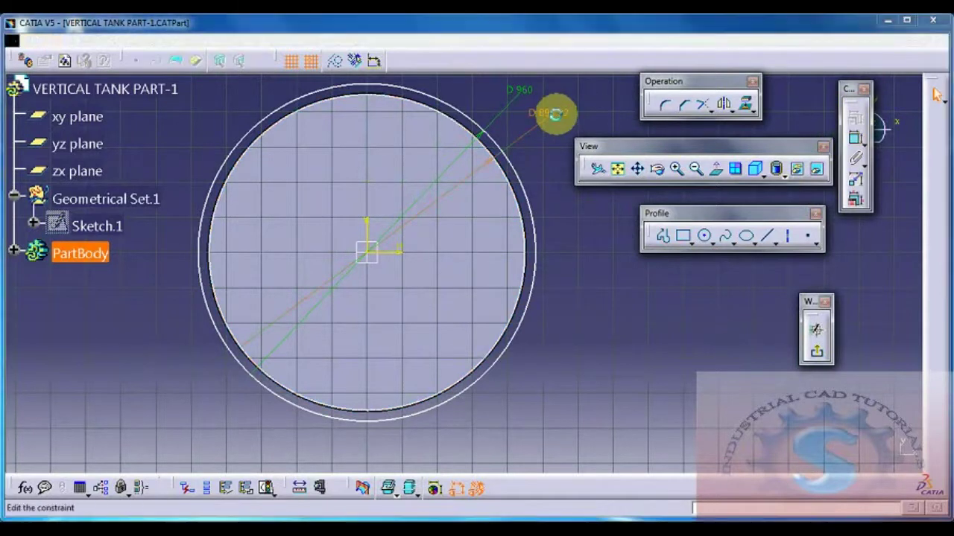
double_click(555, 113)
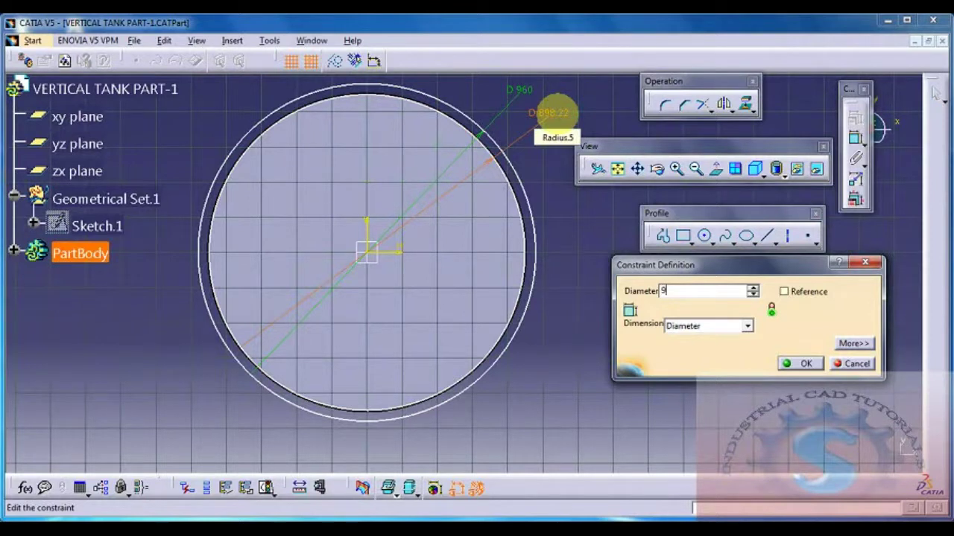
click(808, 362)
click(817, 355)
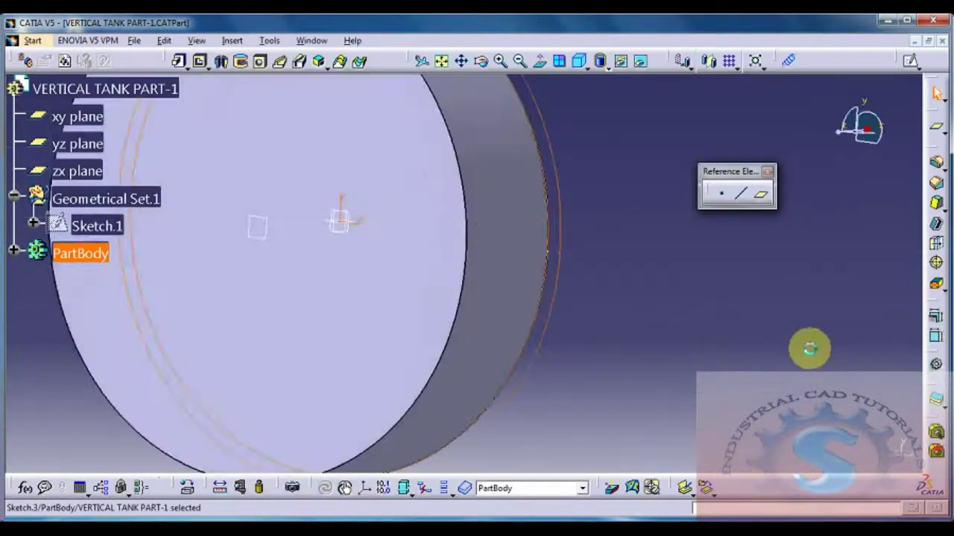
click(175, 61)
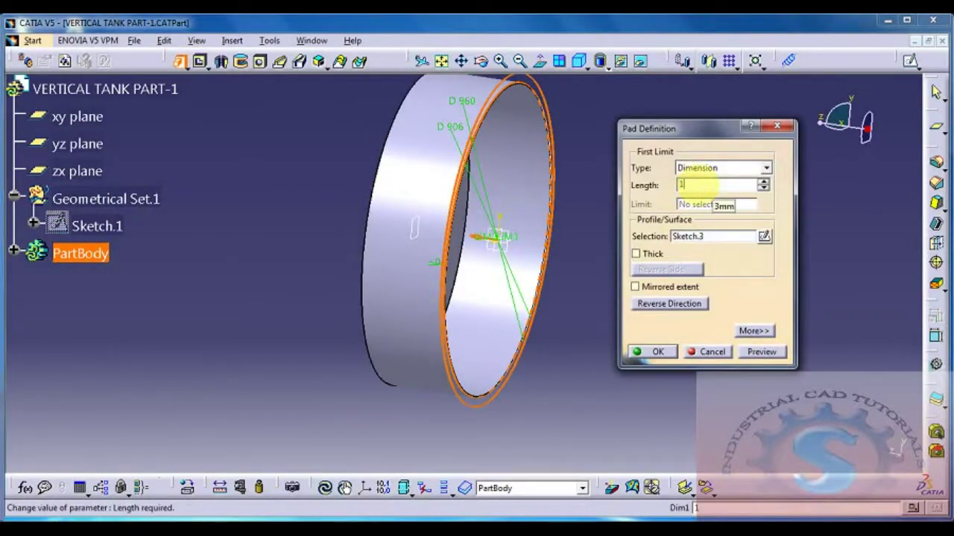
Pad the ring sketch 10 mm and select the ring's top face as the next sketch plane
click(761, 351)
click(655, 352)
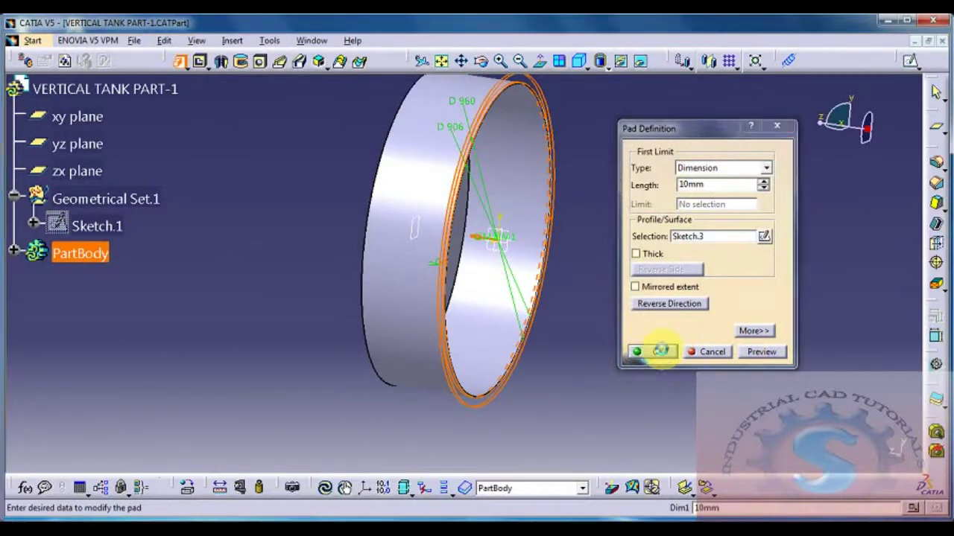
middle_drag(590, 279, 506, 254)
click(561, 269)
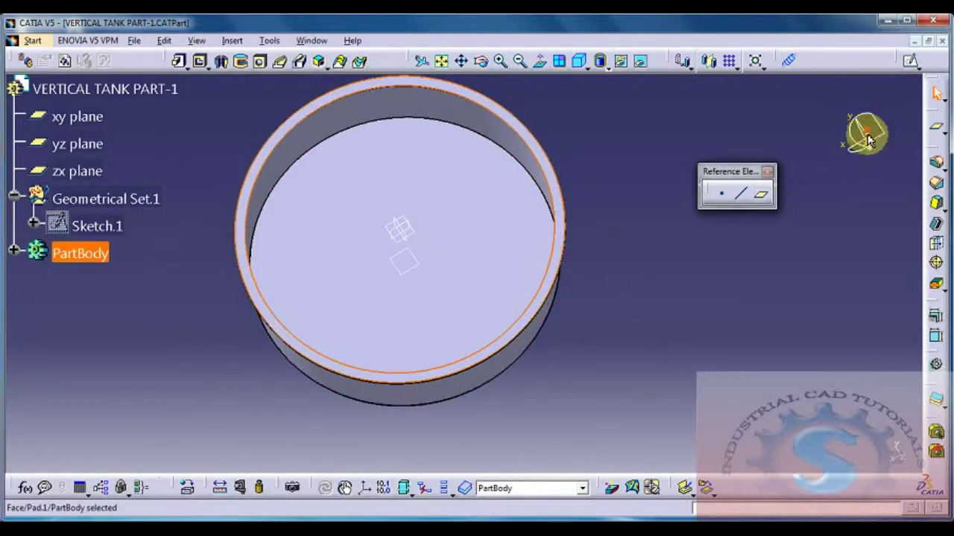
Sketch on the ring face in normal view: an origin-centred circle with a diameter dimension
click(910, 61)
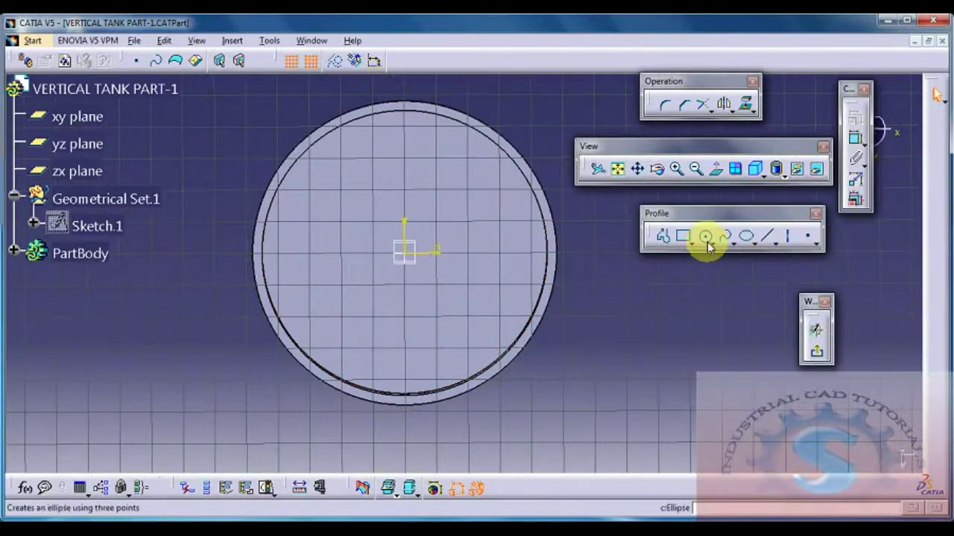
click(717, 171)
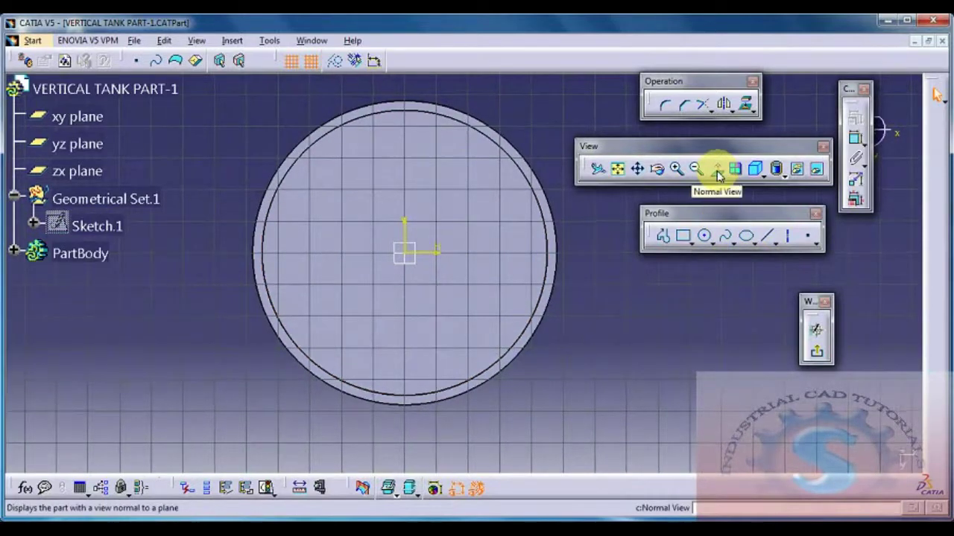
click(707, 238)
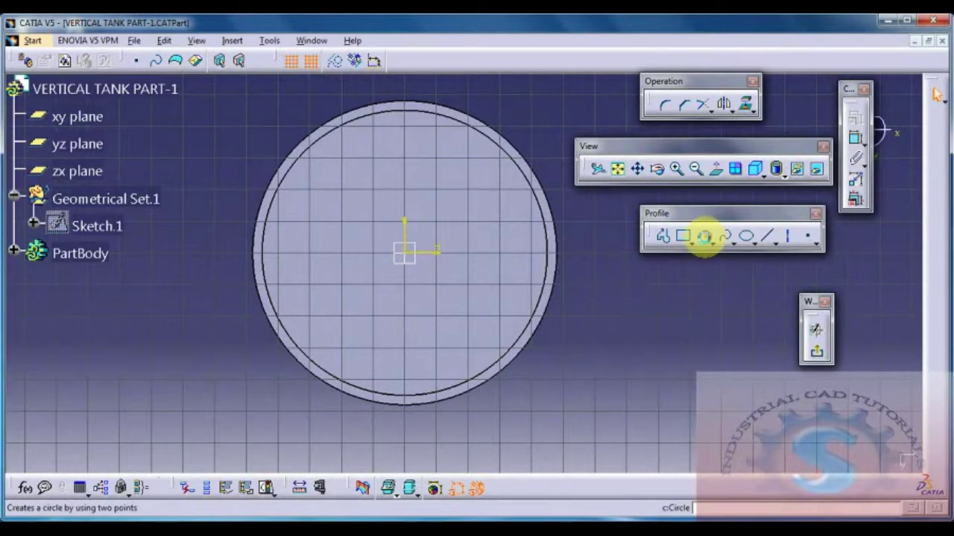
click(412, 257)
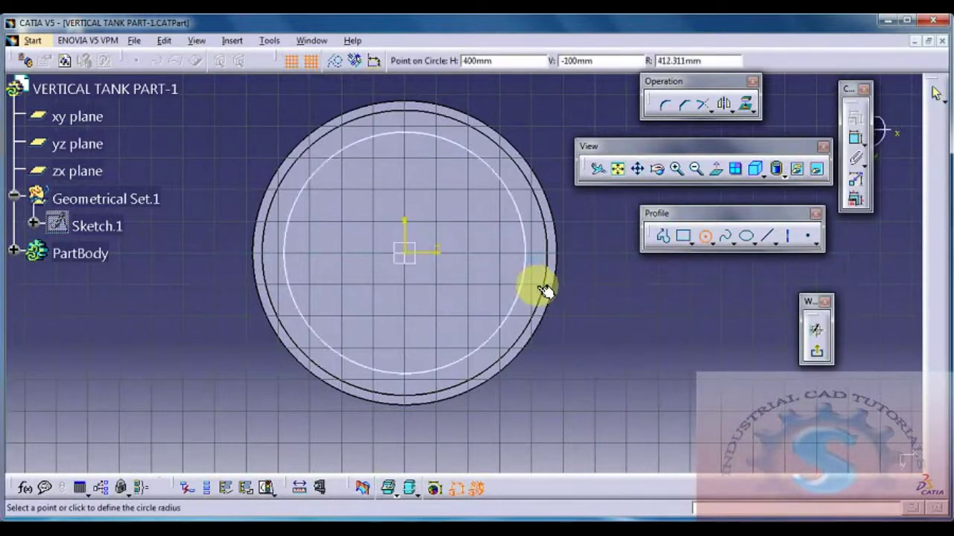
click(557, 294)
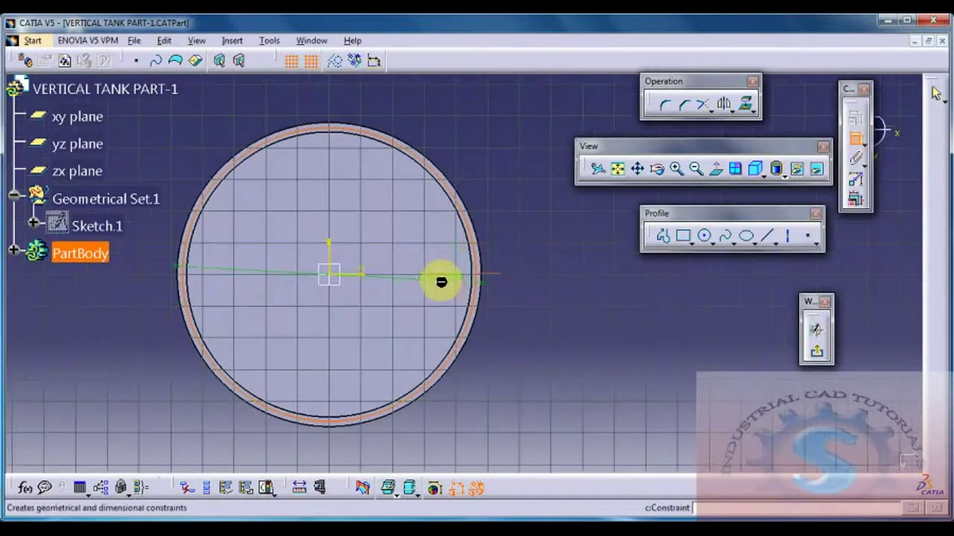
click(474, 236)
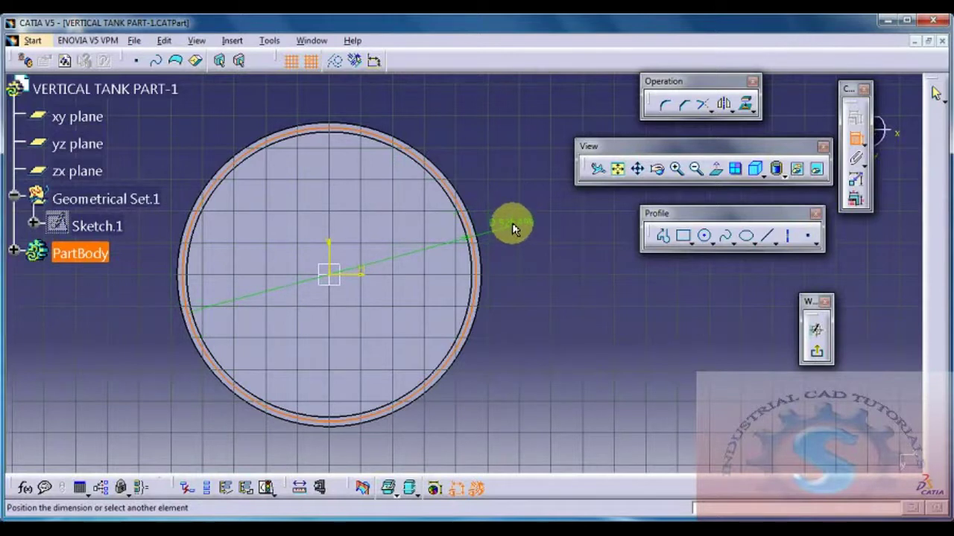
click(511, 223)
double_click(519, 223)
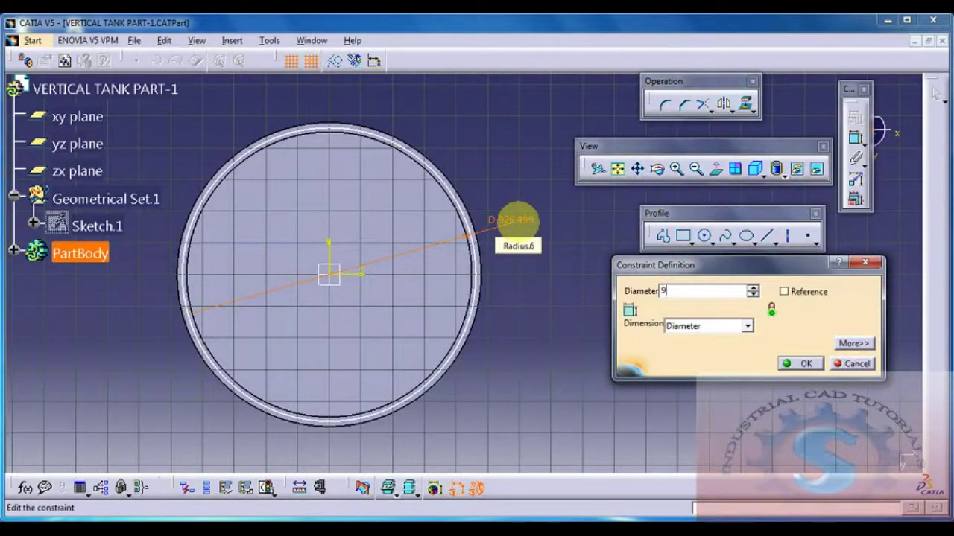
Try diameters 910, 915, 920 and 940, then settle the circle at 930
key(Return)
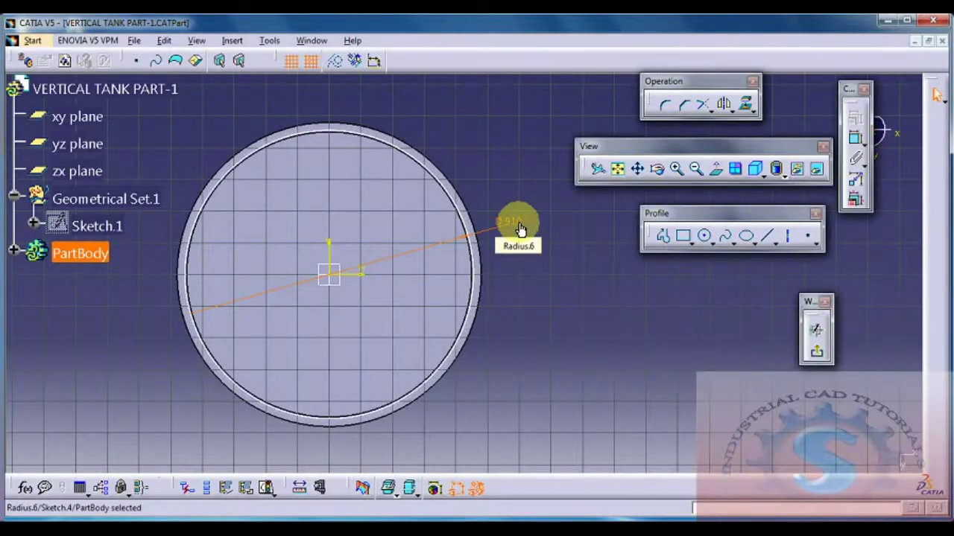
double_click(520, 229)
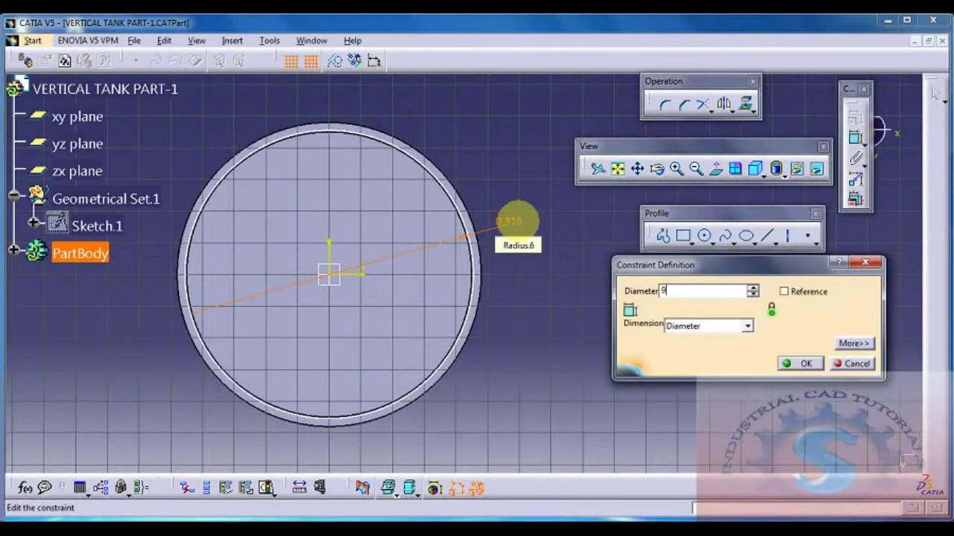
key(Return)
double_click(519, 229)
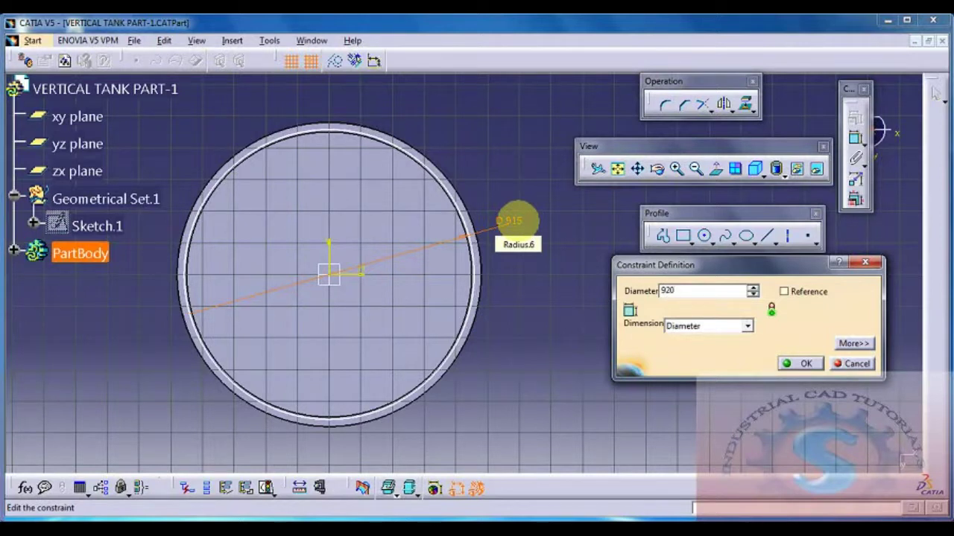
key(Return)
double_click(519, 228)
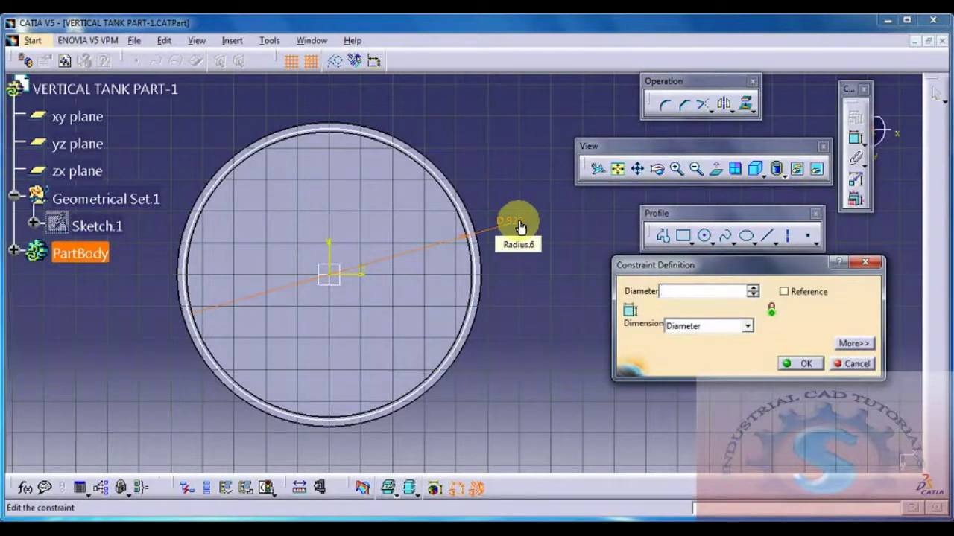
key(Return)
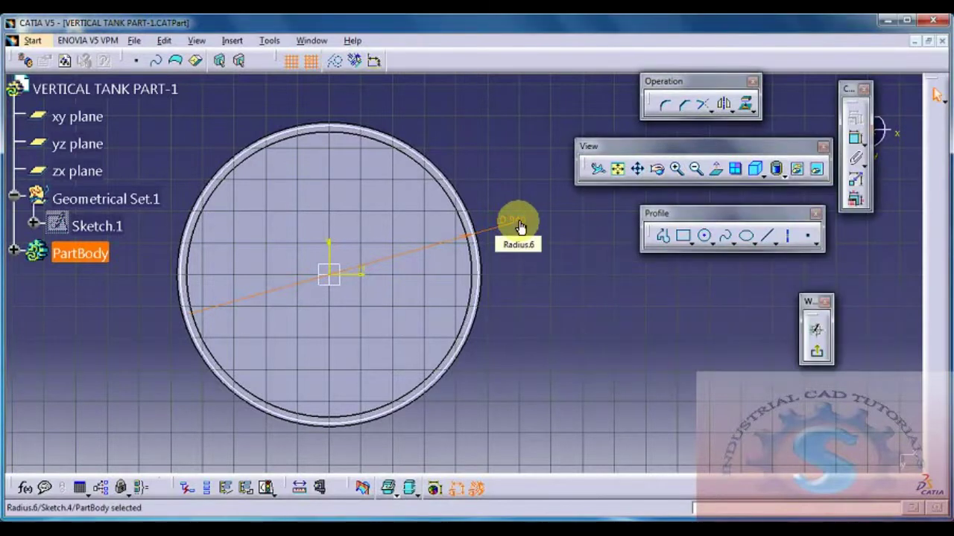
double_click(520, 227)
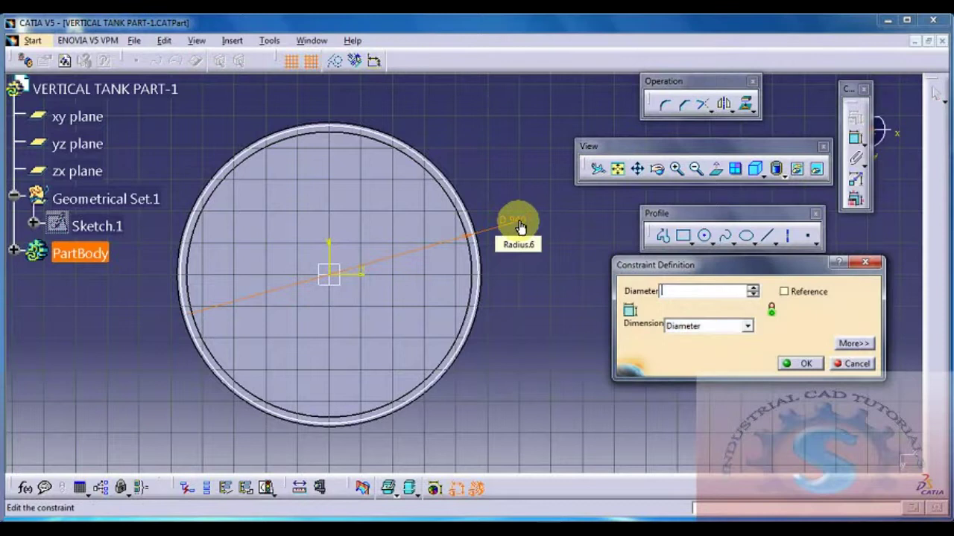
text(930)
key(Return)
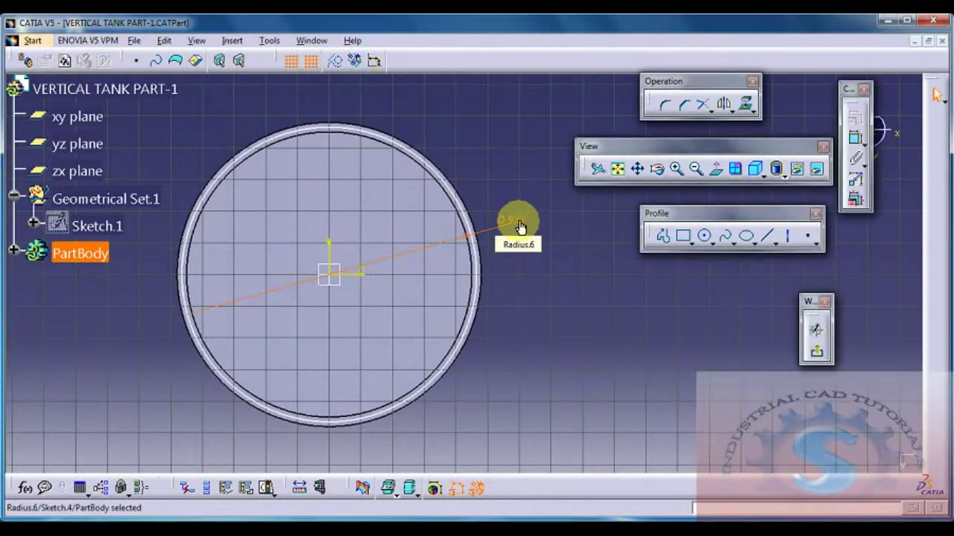
click(522, 275)
mouse_move(509, 275)
middle_down()
mouse_move(528, 205)
mouse_move(506, 257)
mouse_move(533, 258)
middle_up()
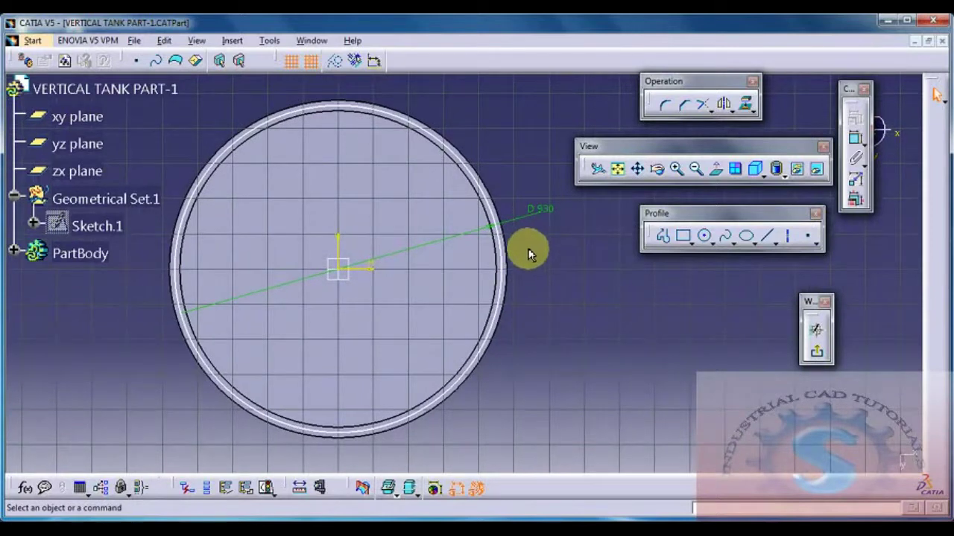
Draw a small circle centred on the bottom of the 930 circle
click(707, 243)
mouse_move(426, 422)
middle_down()
mouse_move(468, 349)
mouse_move(417, 383)
mouse_move(458, 358)
middle_up()
click(394, 365)
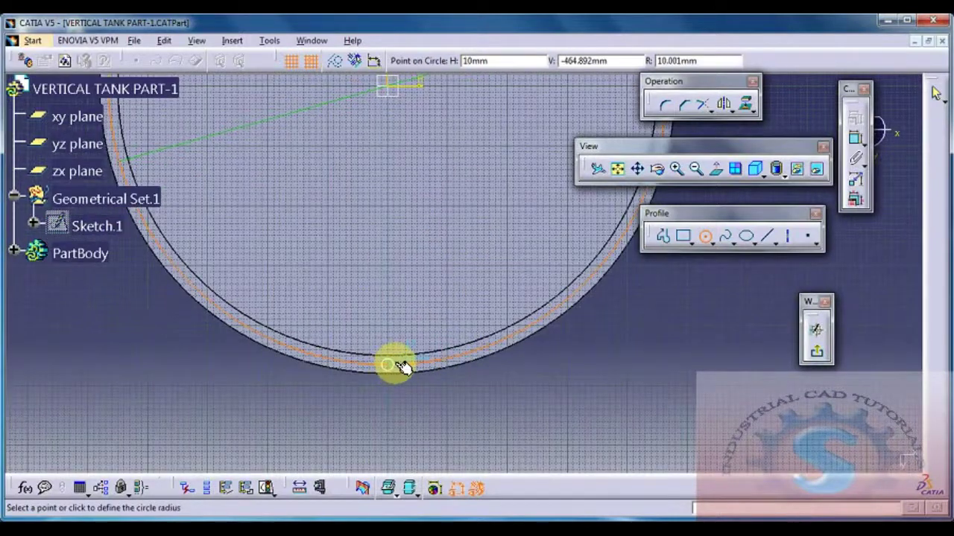
click(399, 371)
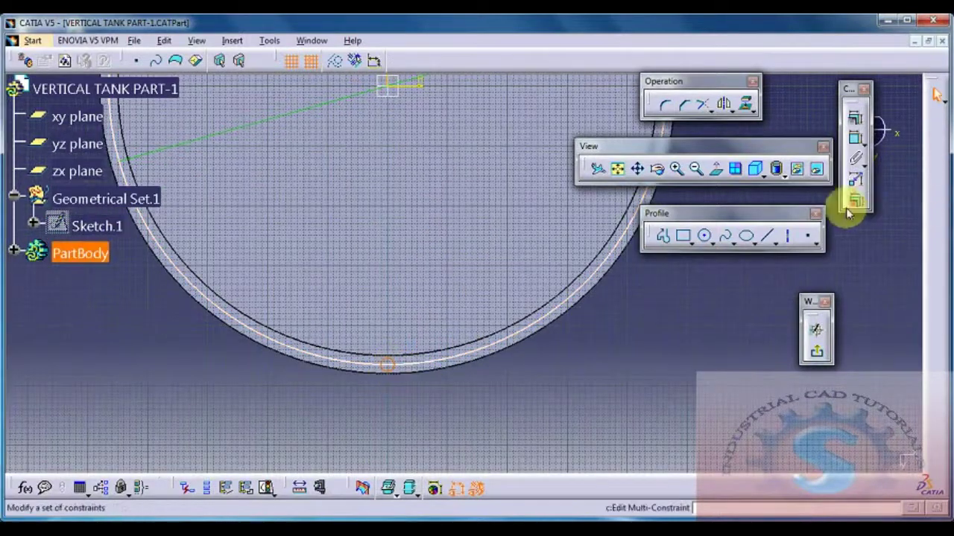
click(818, 356)
mouse_move(579, 436)
middle_down()
mouse_move(505, 326)
mouse_move(521, 306)
middle_up()
middle_drag(549, 264, 308, 345)
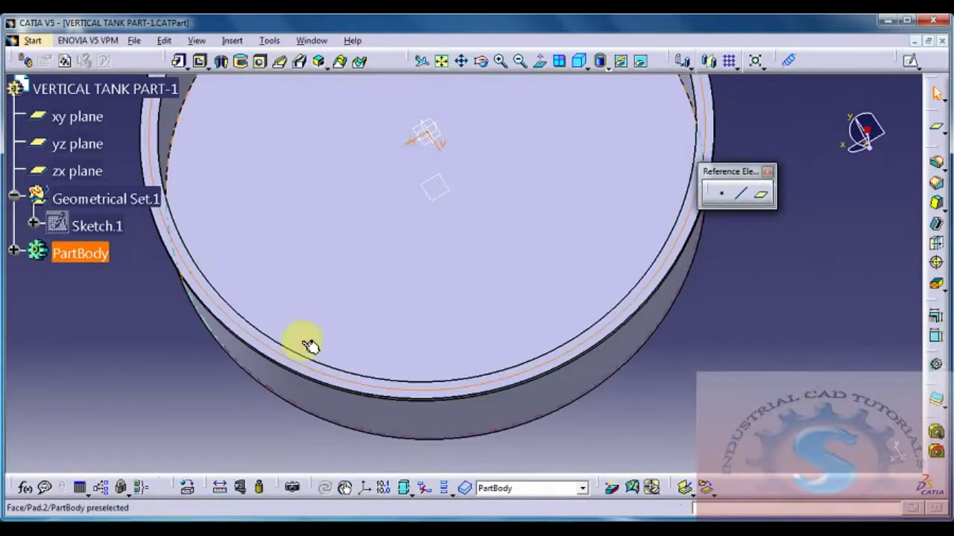
Constrain the small circle to an 18 mm diameter and exit the sketch
click(335, 339)
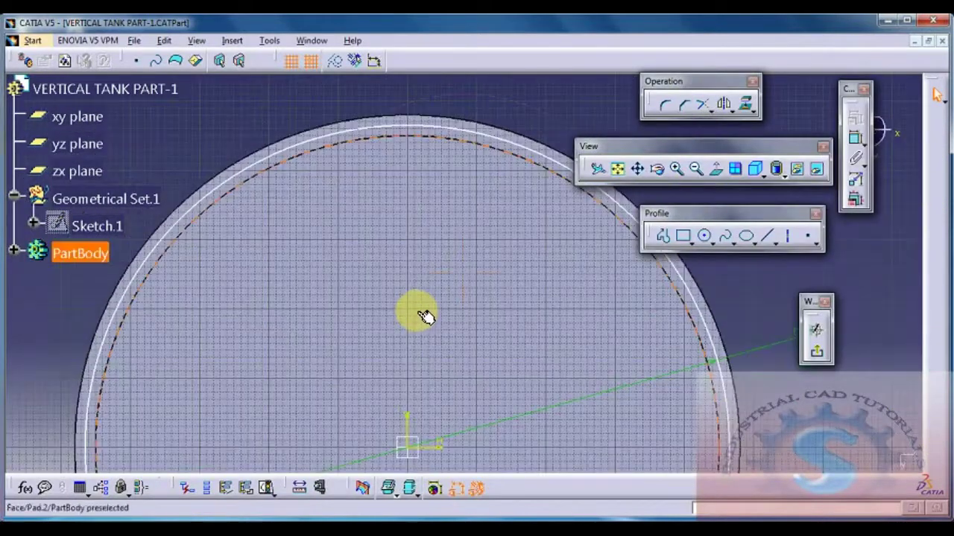
middle_drag(398, 363, 477, 153)
click(856, 138)
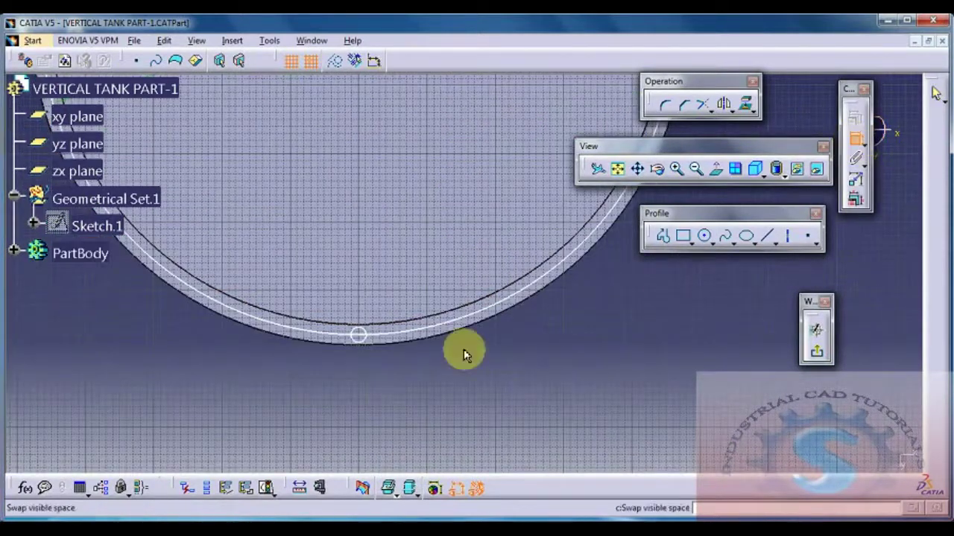
click(374, 342)
click(409, 403)
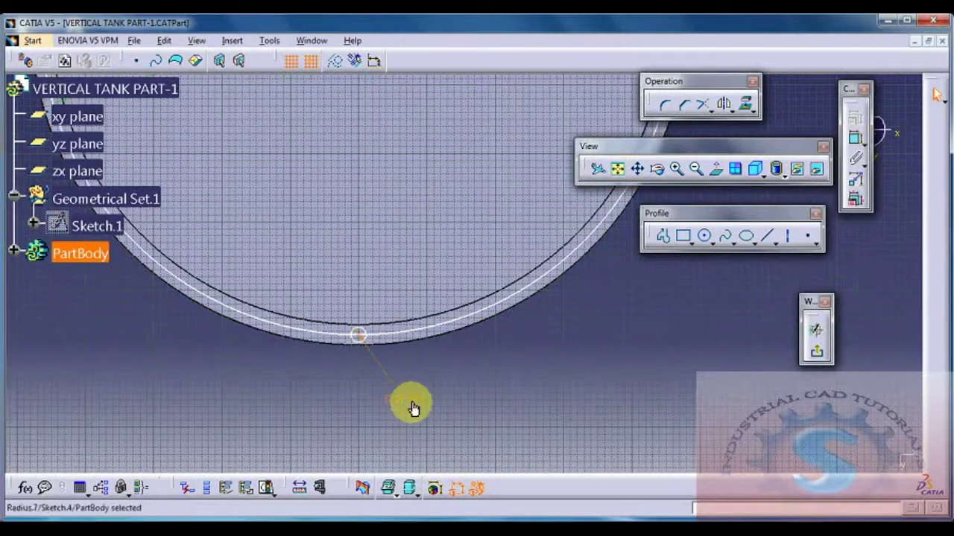
double_click(410, 408)
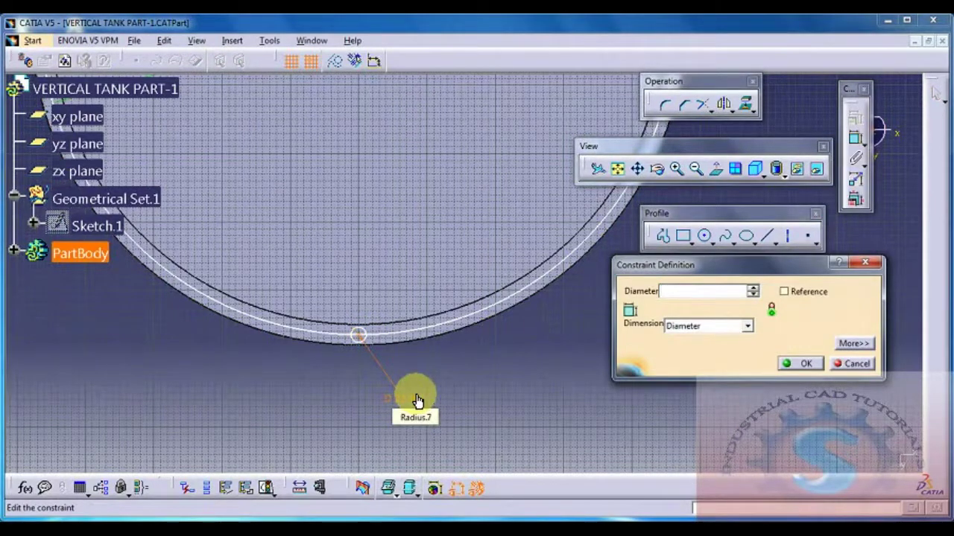
key(Return)
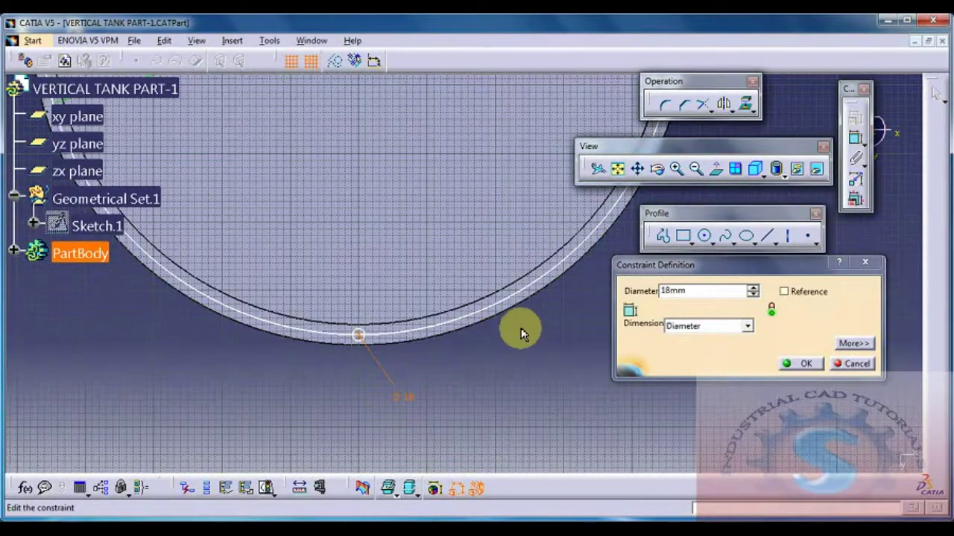
click(799, 364)
mouse_move(532, 336)
middle_down()
mouse_move(515, 387)
mouse_move(494, 344)
middle_up()
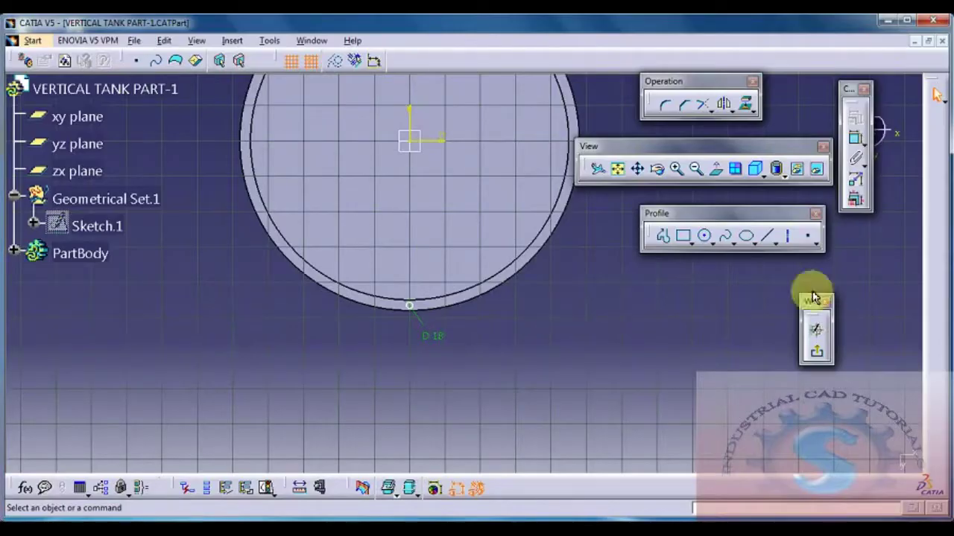
click(816, 351)
mouse_move(815, 351)
middle_down()
mouse_move(532, 188)
mouse_move(524, 283)
mouse_move(638, 351)
middle_up()
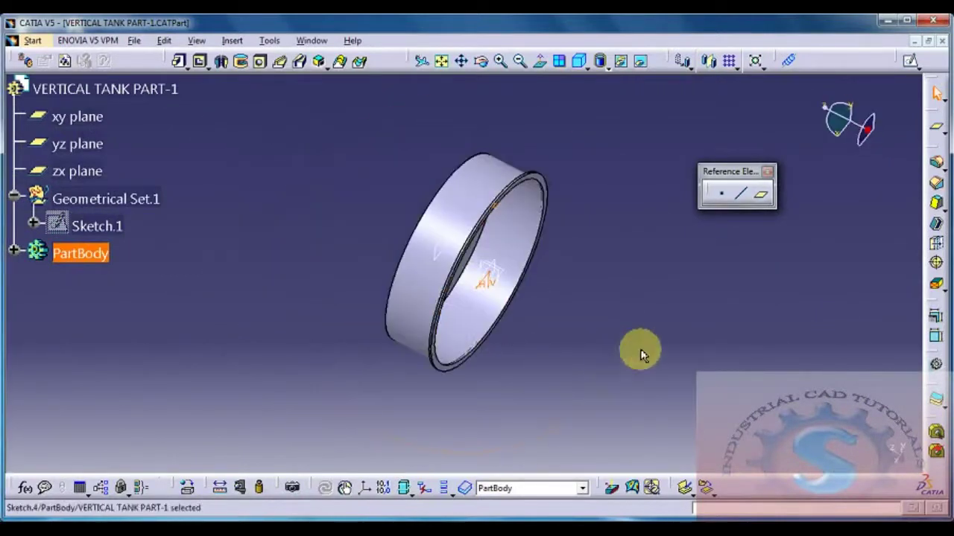
Pocket Sketch.4 10 mm deep to cut an 18 mm hole through the flange ring
click(201, 63)
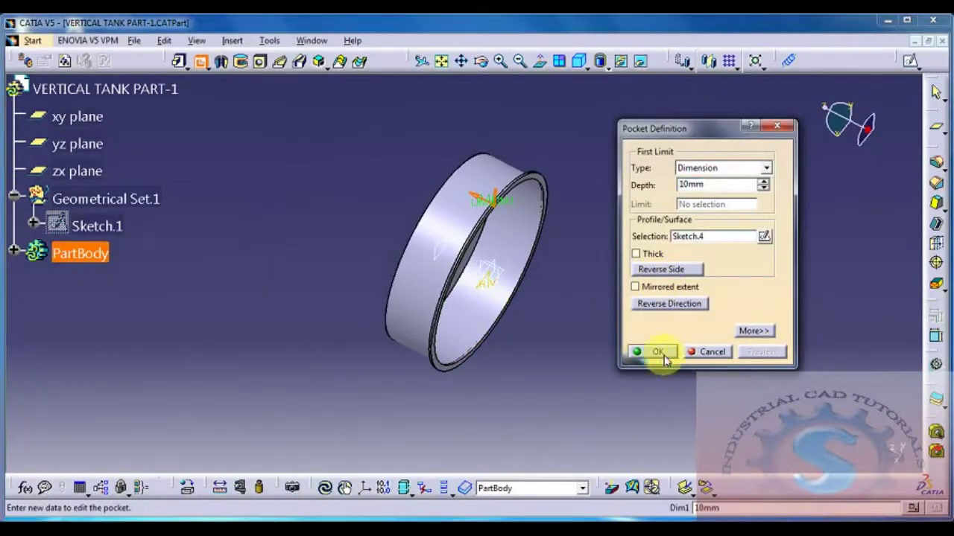
click(655, 352)
middle_drag(571, 294, 704, 298)
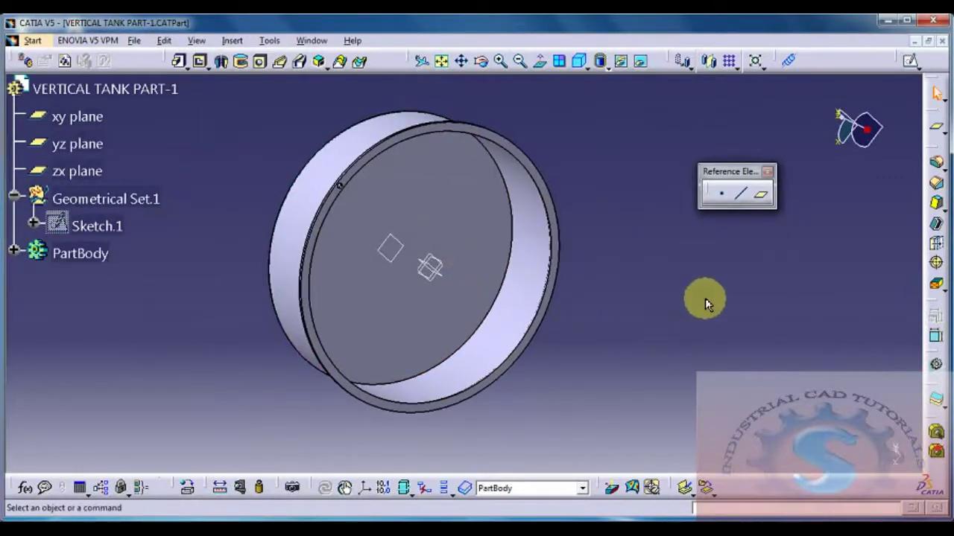
Start a circular pattern of Pocket.1 with 60 instances around the ring face
click(734, 64)
drag(747, 75, 682, 138)
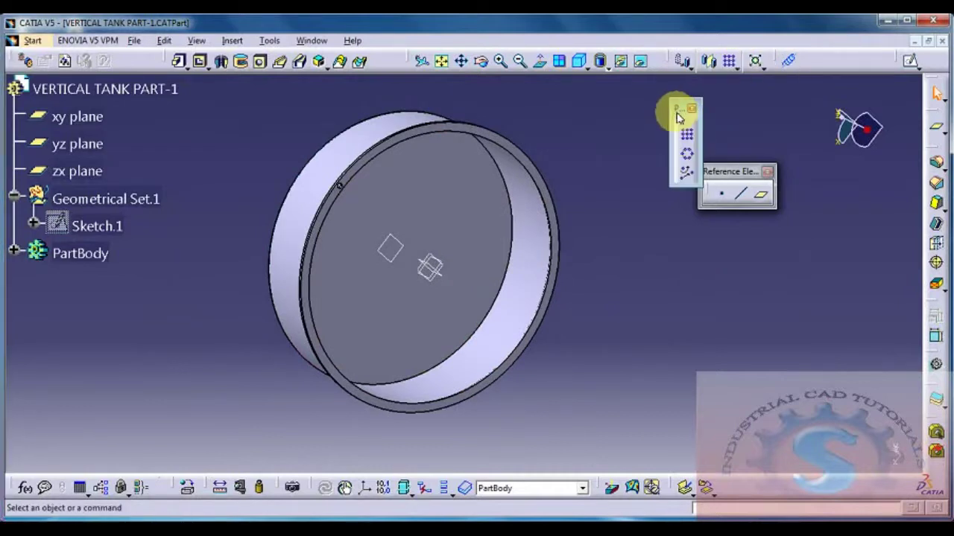
click(686, 154)
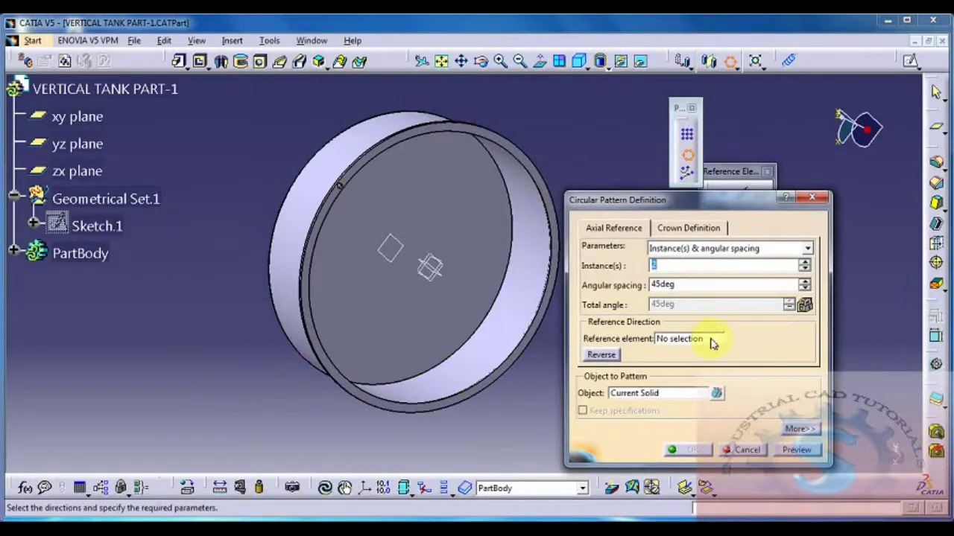
click(340, 188)
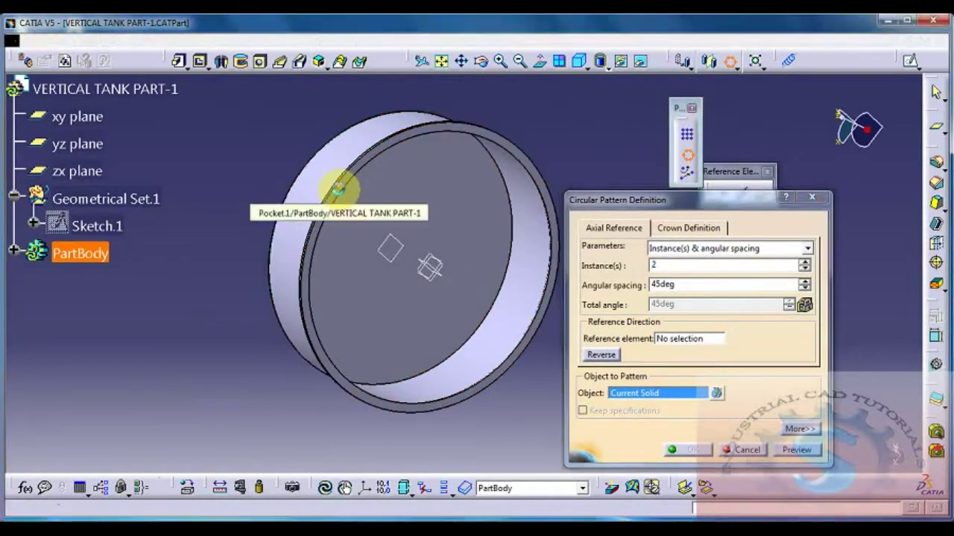
double_click(663, 267)
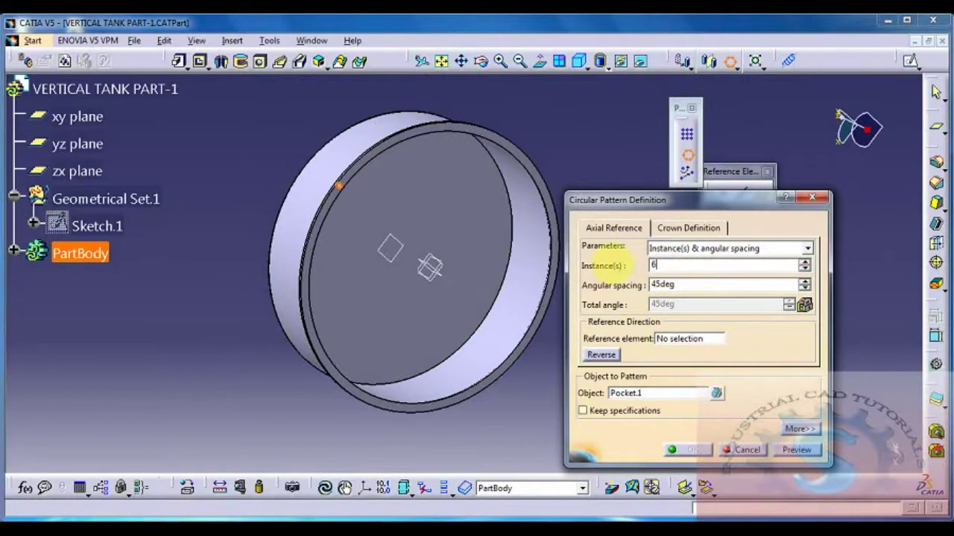
text(60)
key(Return)
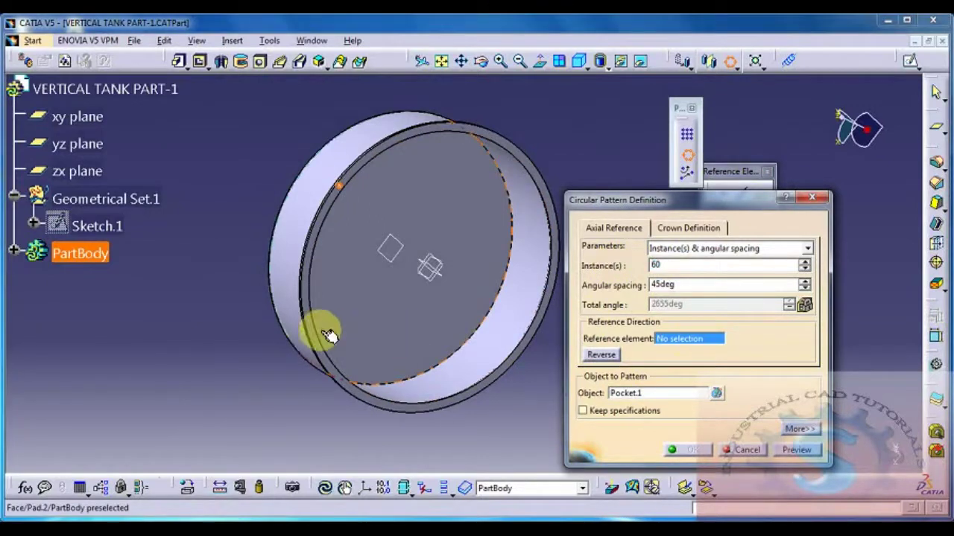
click(308, 289)
Reduce the pattern to 10 instances and inspect the preview
middle_drag(399, 361, 362, 341)
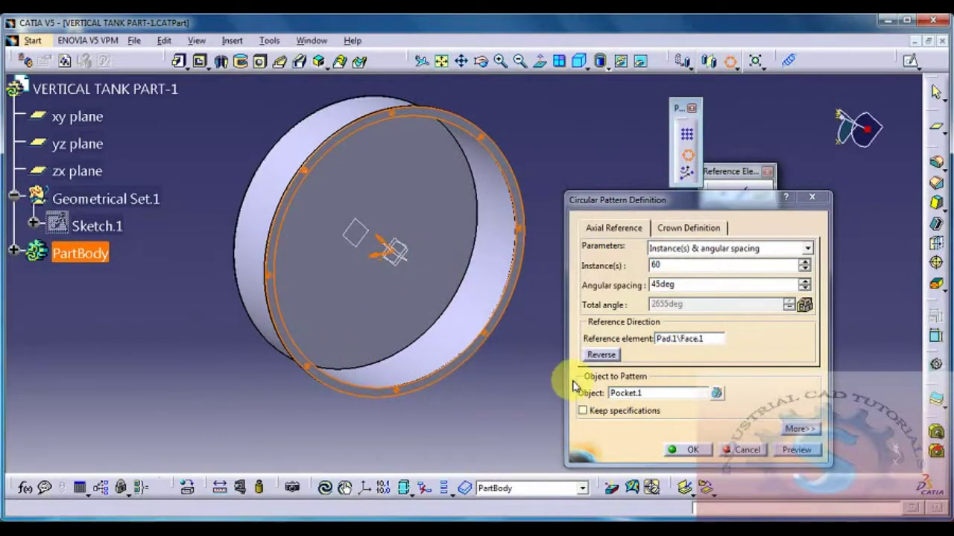
mouse_move(511, 347)
middle_down()
mouse_move(484, 396)
mouse_move(494, 350)
middle_up()
double_click(656, 265)
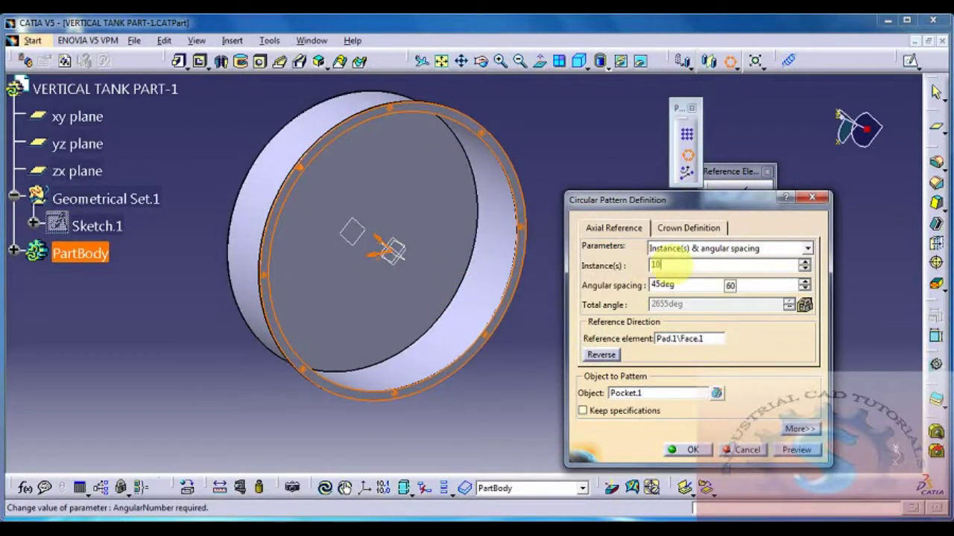
text(10)
key(Return)
middle_drag(518, 390, 494, 430)
click(690, 228)
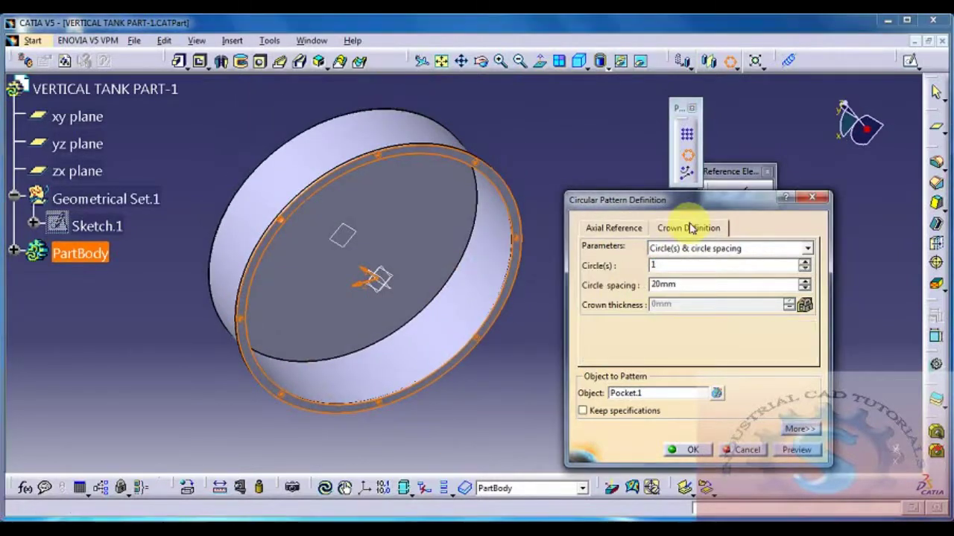
Try a 60-circle crown, reset the circle count, and return to Axial Reference
click(614, 228)
click(694, 228)
click(613, 228)
click(700, 228)
double_click(666, 267)
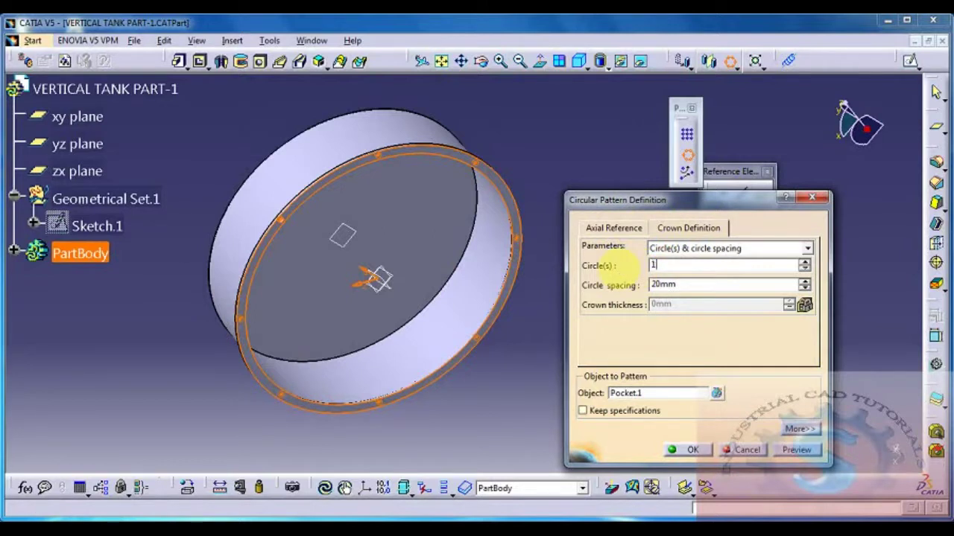
click(511, 351)
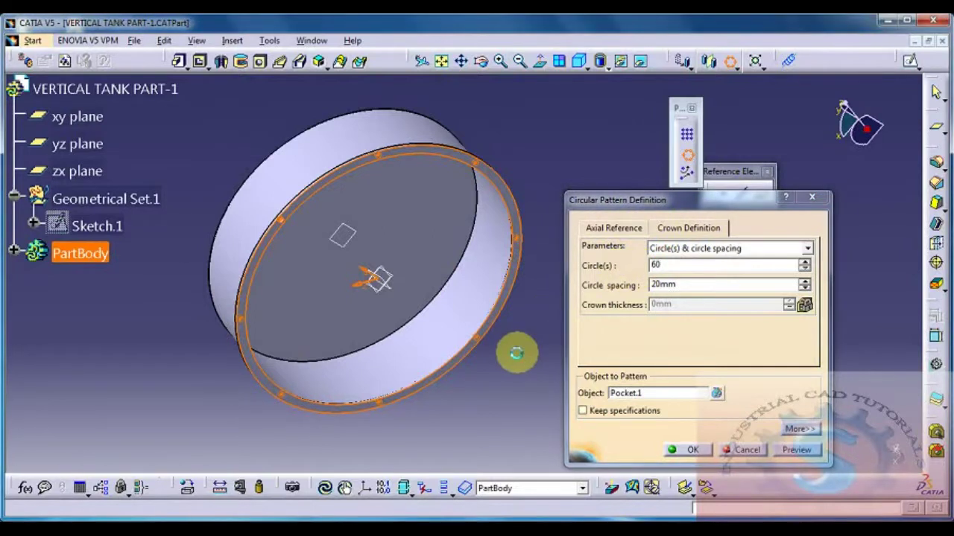
middle_drag(498, 320, 515, 365)
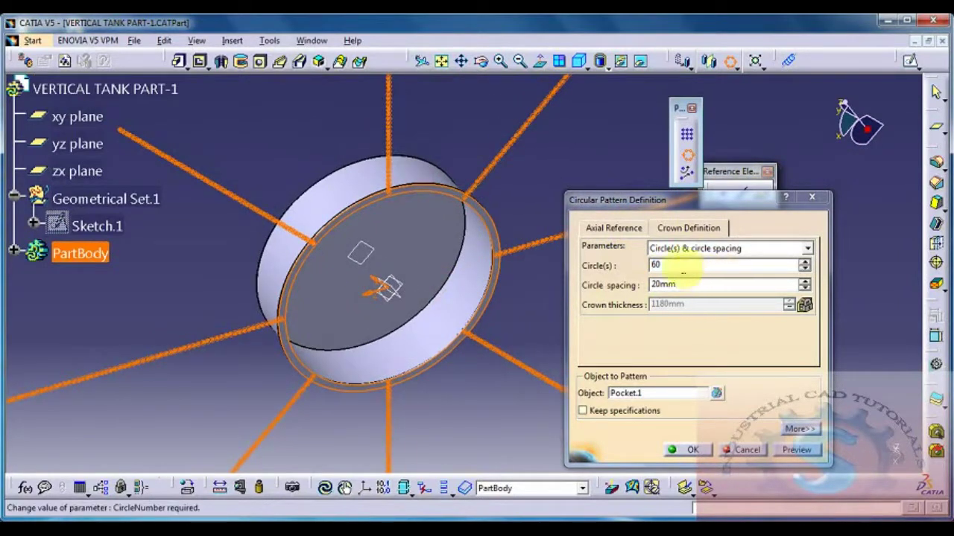
double_click(656, 266)
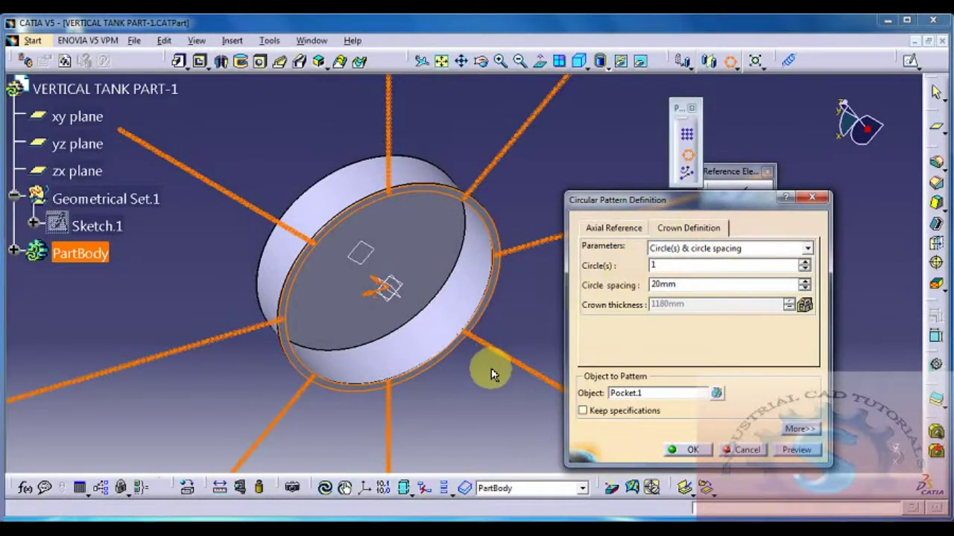
click(611, 230)
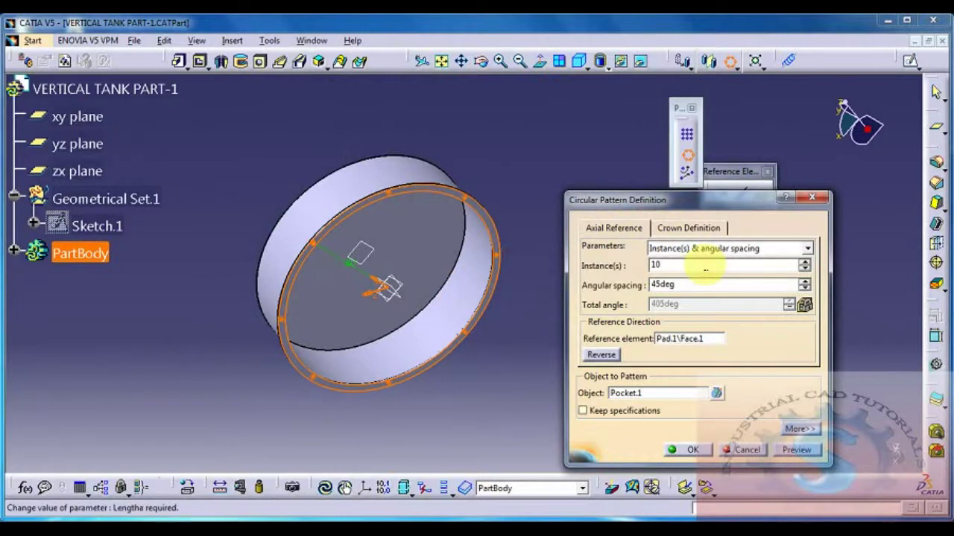
mouse_move(485, 351)
middle_down()
mouse_move(488, 309)
mouse_move(452, 255)
mouse_move(442, 264)
mouse_move(485, 341)
mouse_move(485, 323)
mouse_move(484, 359)
middle_up()
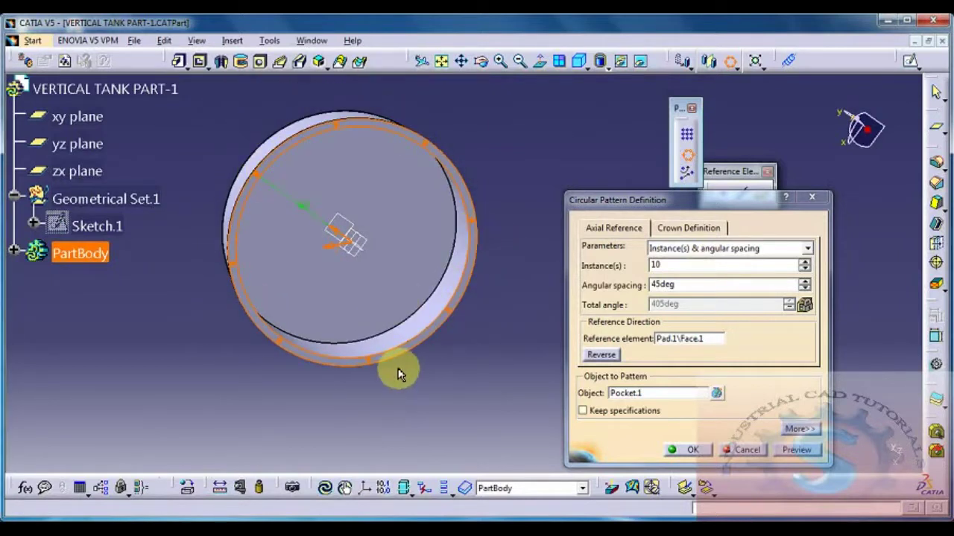
Set the pattern to 20 instances and try a 25deg angular spacing
double_click(656, 265)
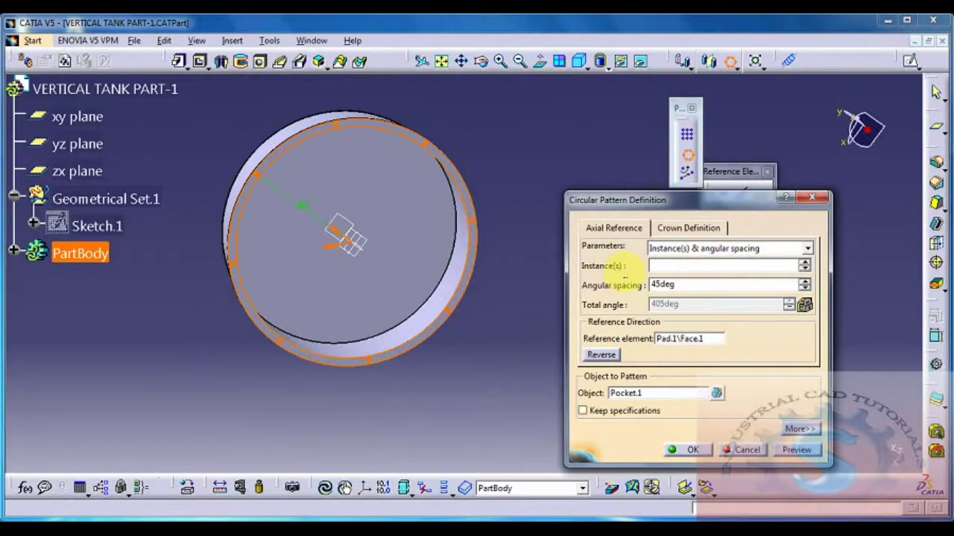
text(20)
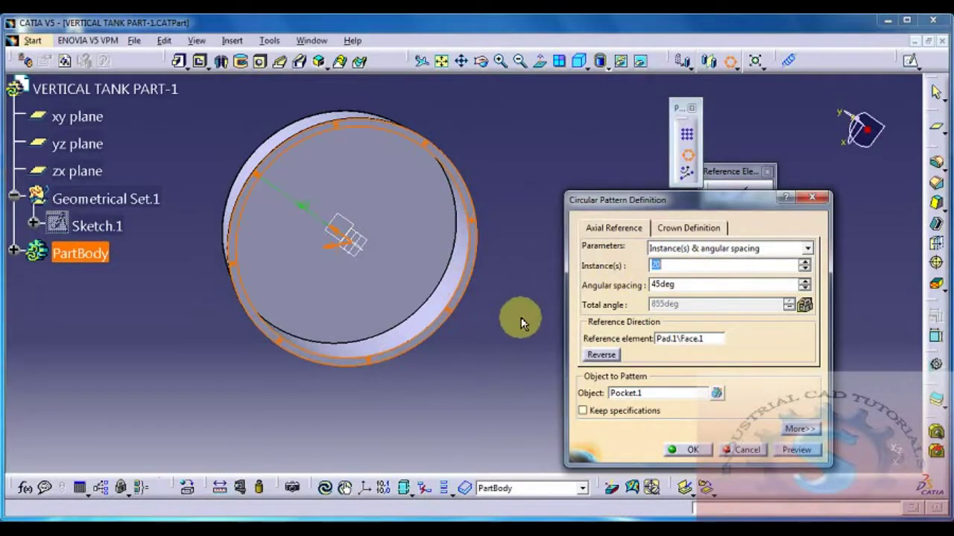
key(Return)
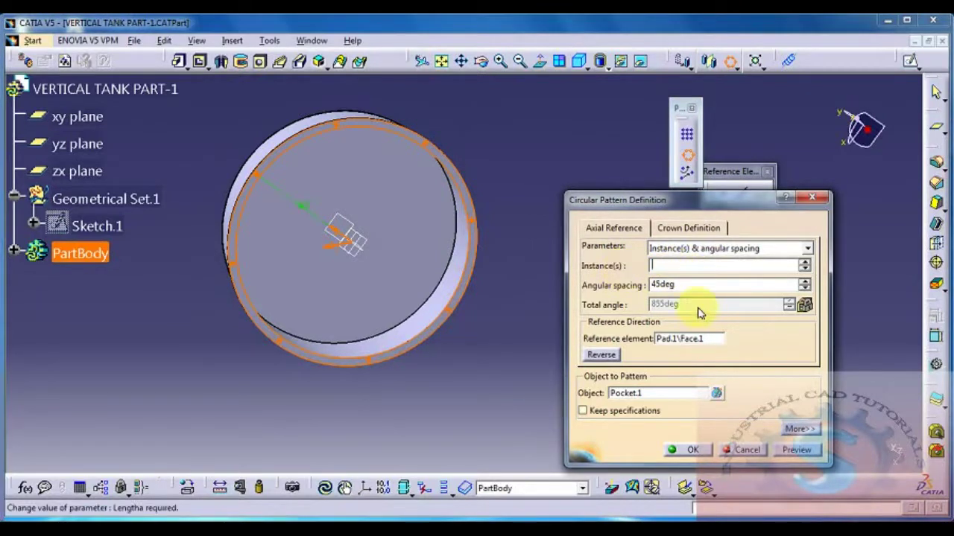
click(678, 286)
key(Return)
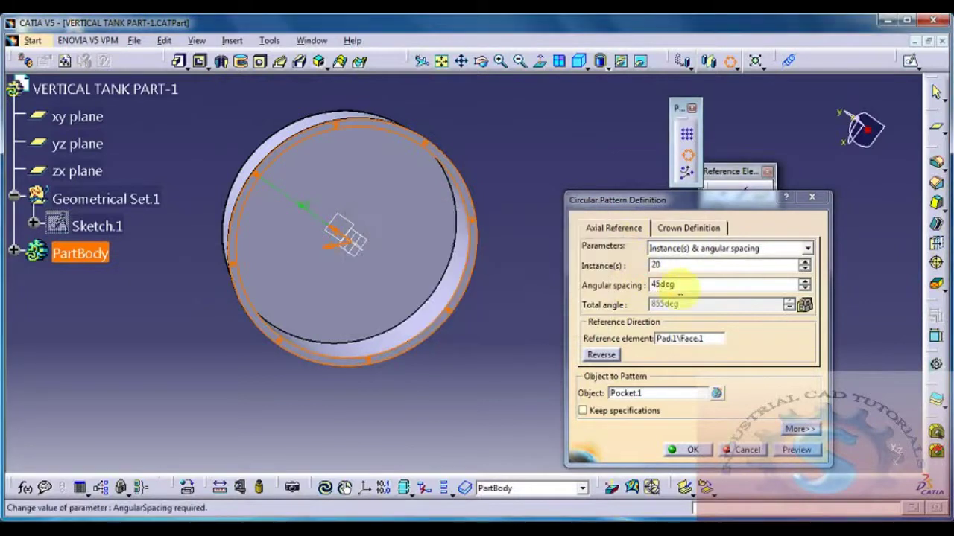
drag(680, 293, 639, 292)
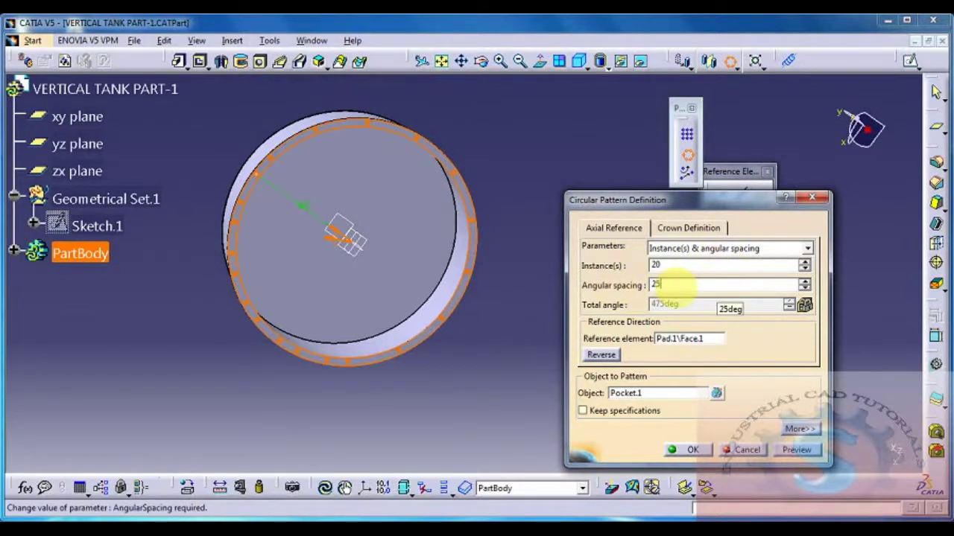
key(Return)
Settle the angular spacing at 18deg and create the 20-hole circular pattern
drag(671, 286, 593, 292)
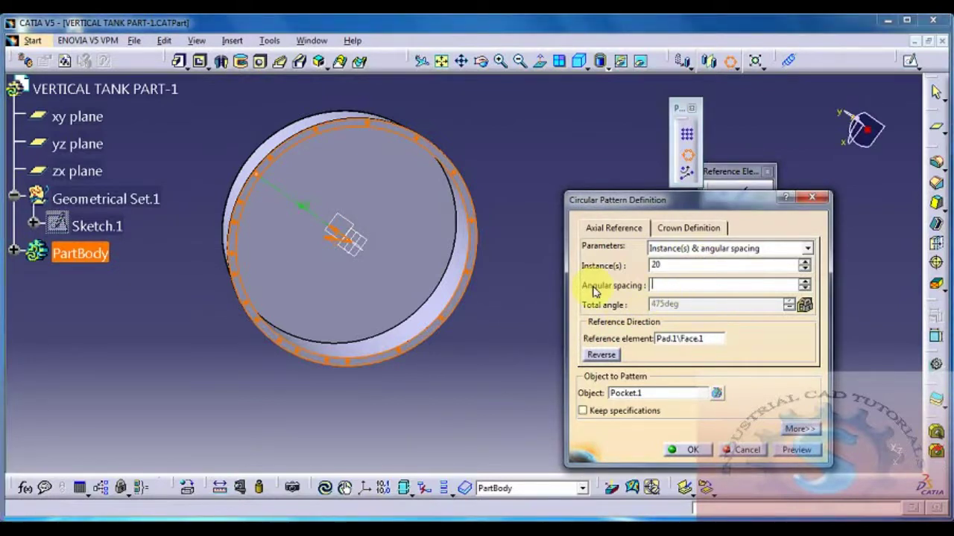
key(Return)
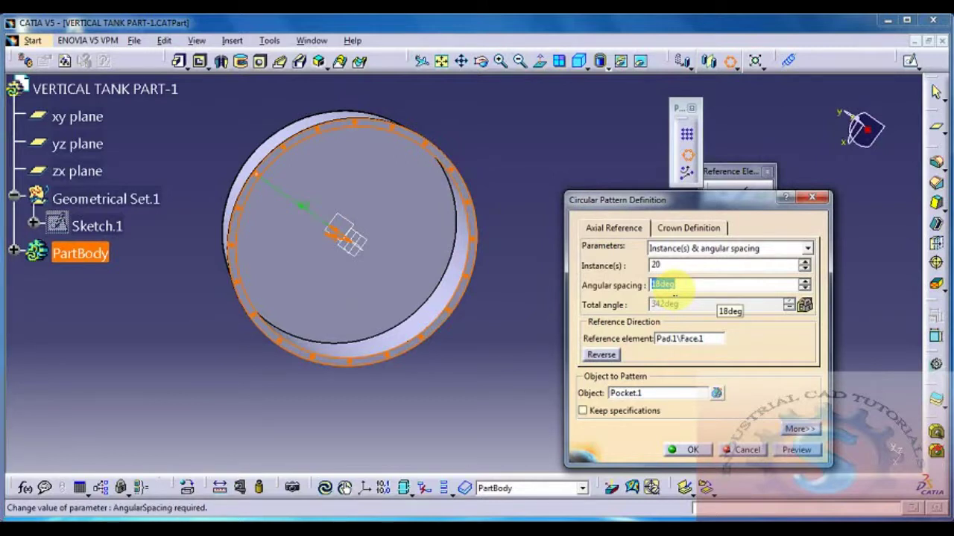
key(Return)
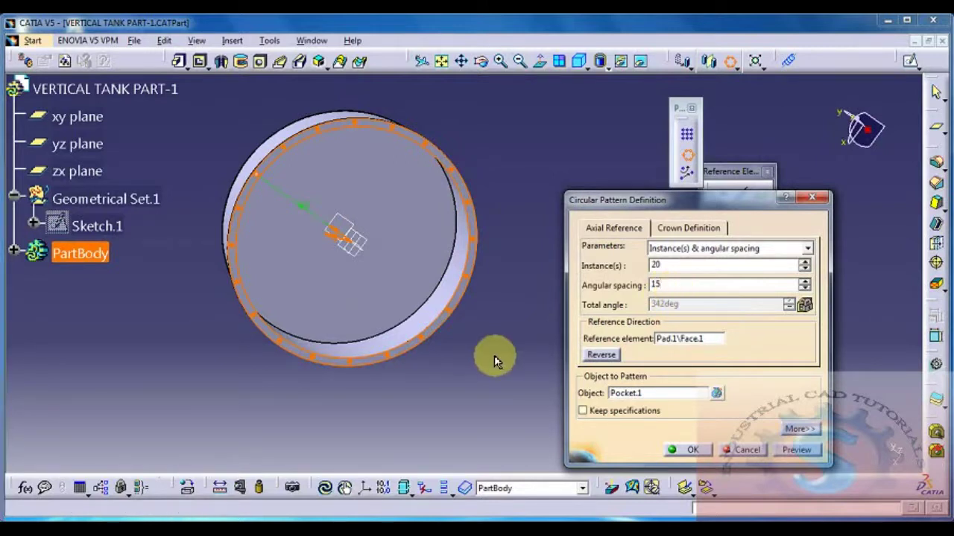
text(18)
key(Return)
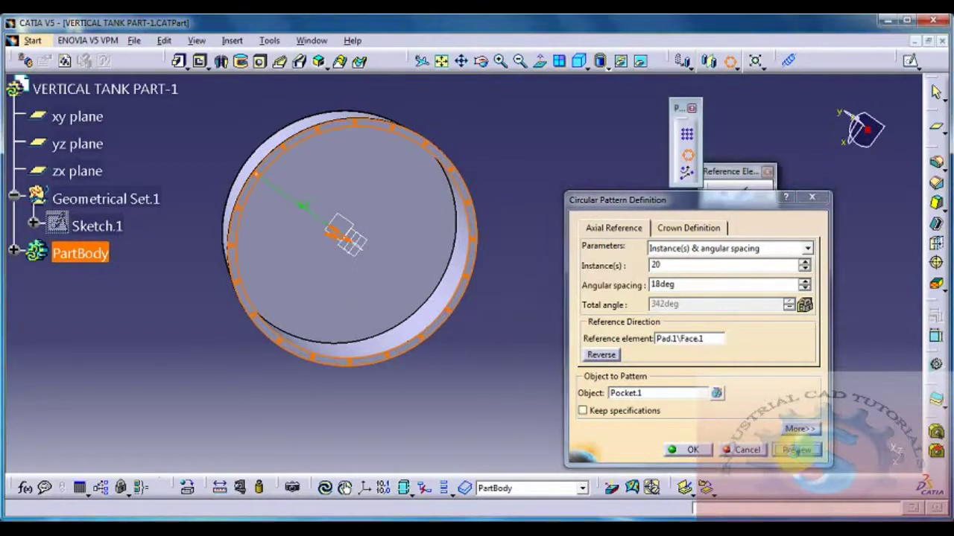
click(682, 450)
click(564, 408)
middle_drag(554, 305, 521, 414)
middle_drag(563, 265, 526, 268)
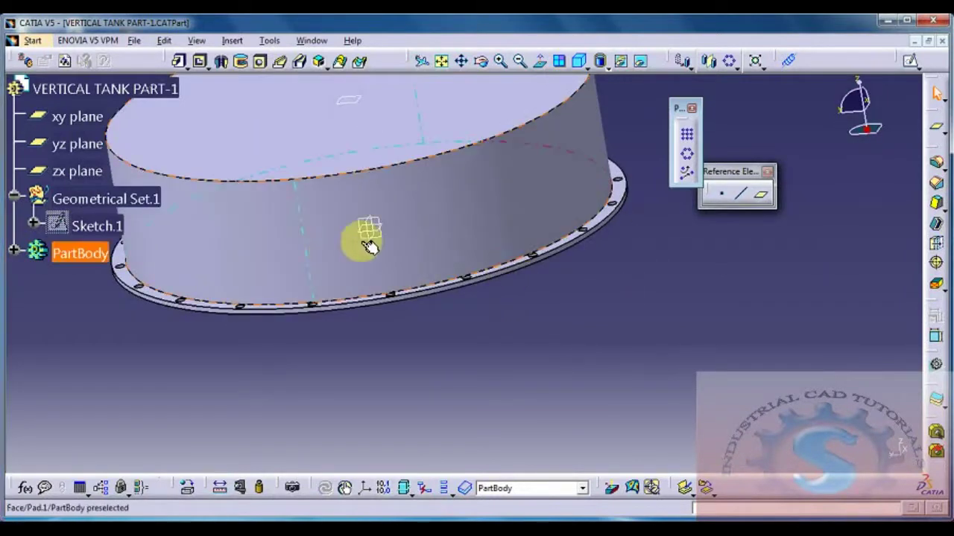
Create a reference plane offset from the zx plane, flipped to the other side
click(762, 194)
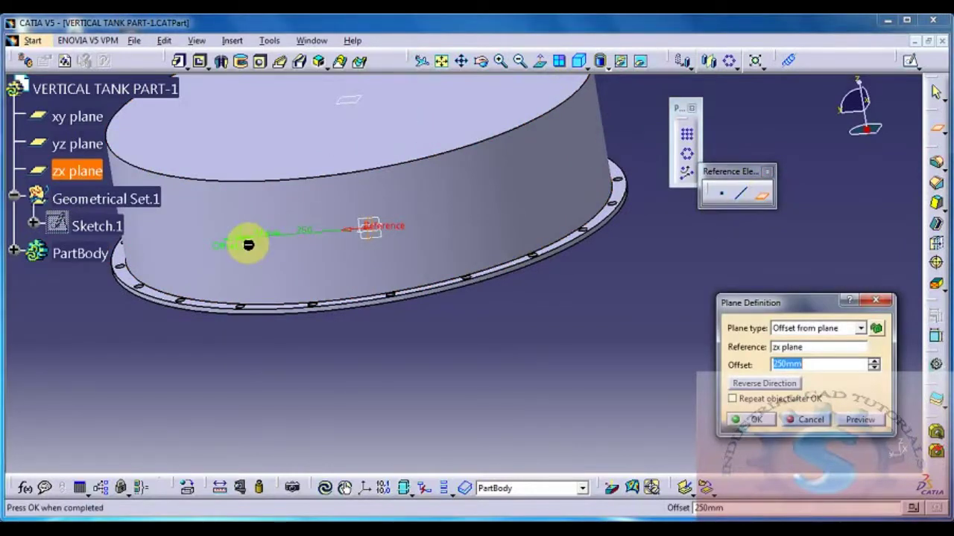
click(250, 246)
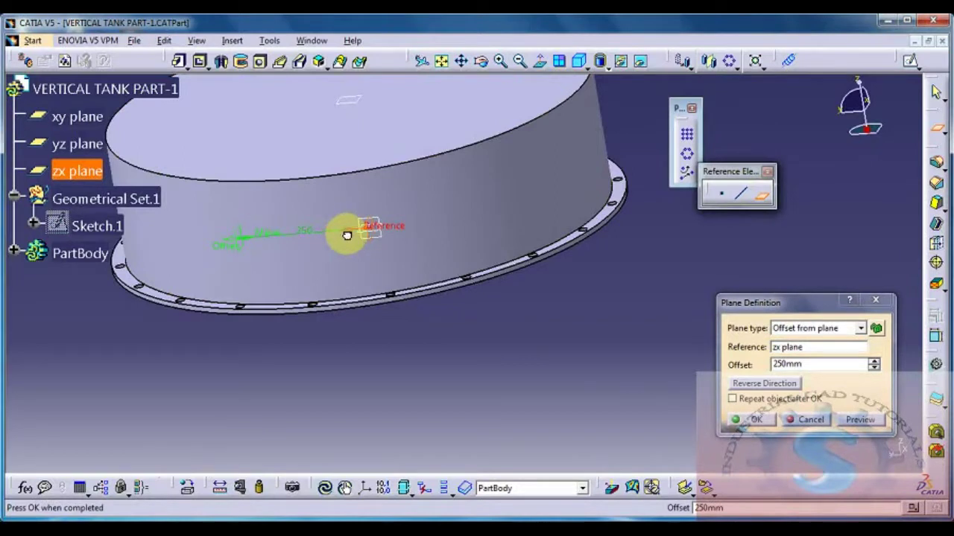
click(348, 233)
middle_drag(512, 245, 443, 283)
drag(801, 363, 786, 363)
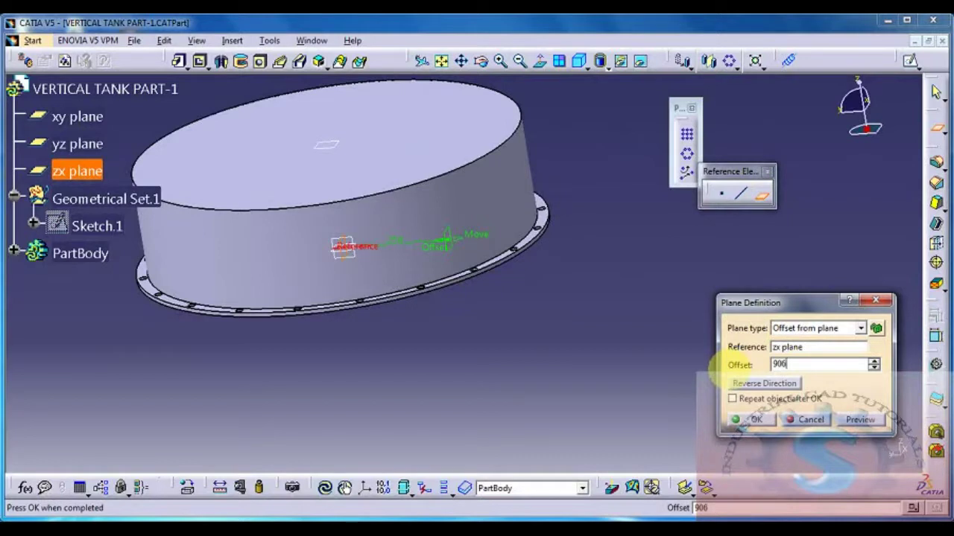
key(Return)
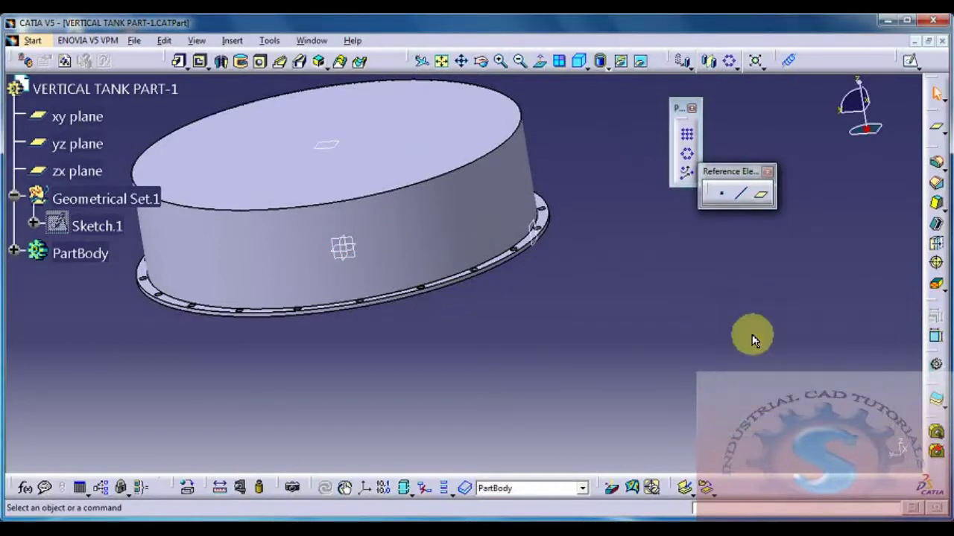
Select the new offset plane beside the tank as the nozzle sketch support
middle_drag(585, 313, 498, 330)
middle_drag(519, 337, 488, 343)
middle_drag(554, 304, 522, 306)
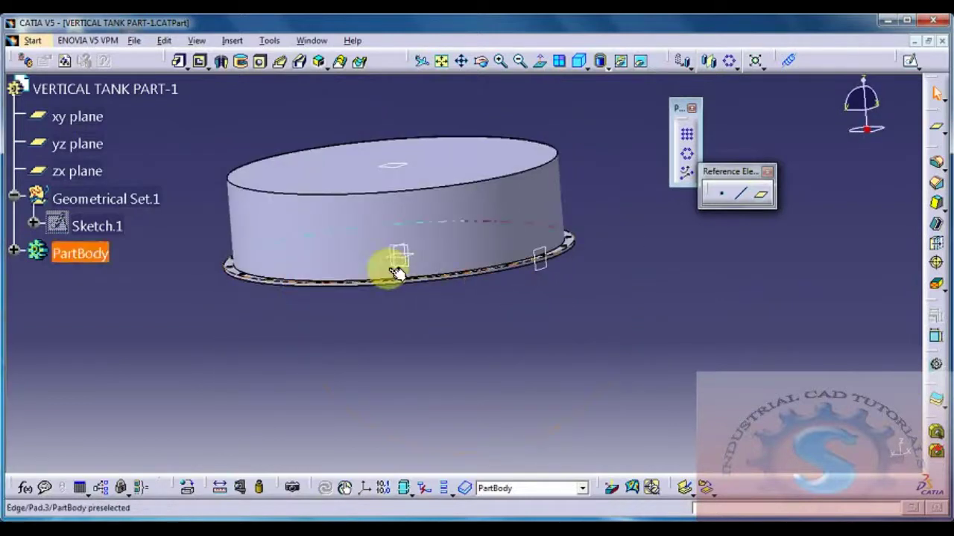
middle_drag(416, 246, 533, 287)
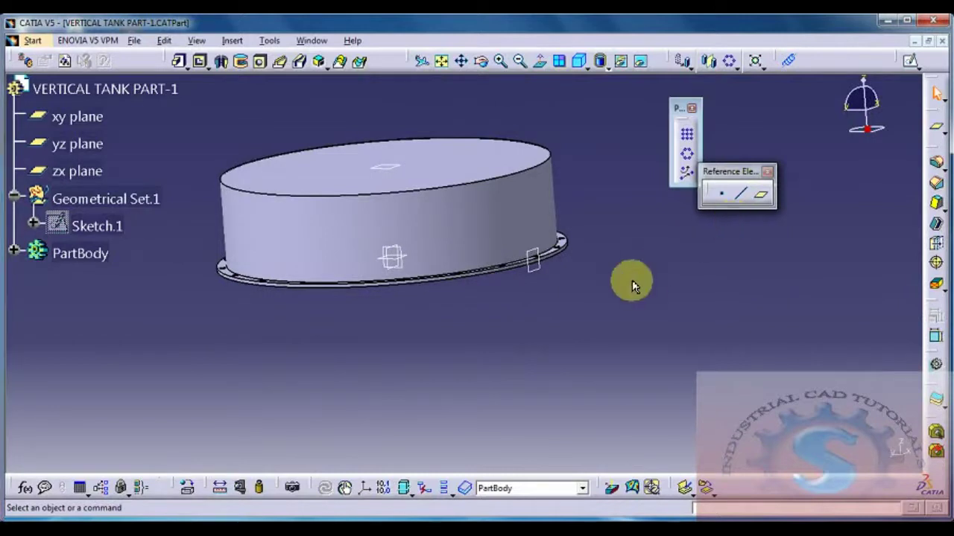
click(546, 276)
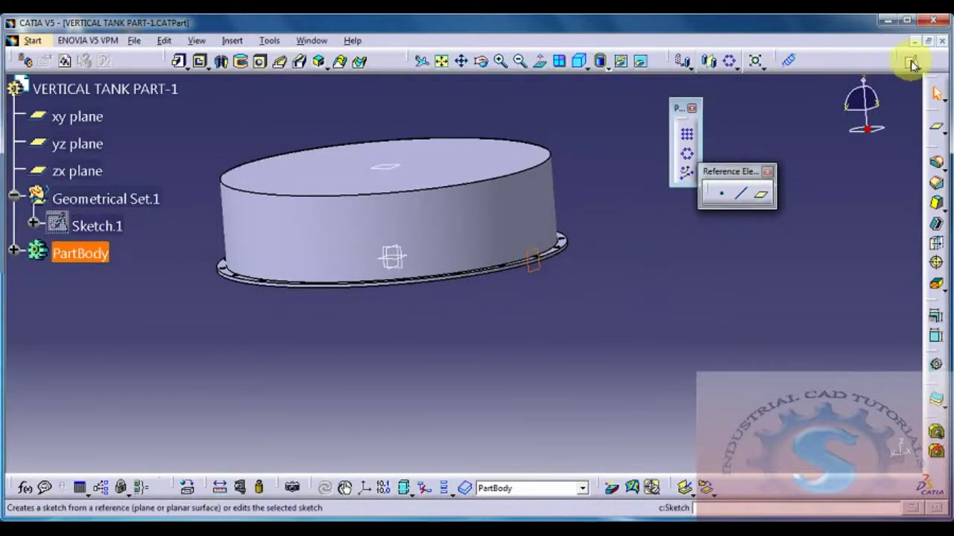
Start a sketch on the side plane and draw a 250 vertical line ending at the origin, dimensioned
click(909, 60)
mouse_move(435, 335)
middle_down()
mouse_move(507, 348)
mouse_move(506, 321)
middle_up()
click(770, 238)
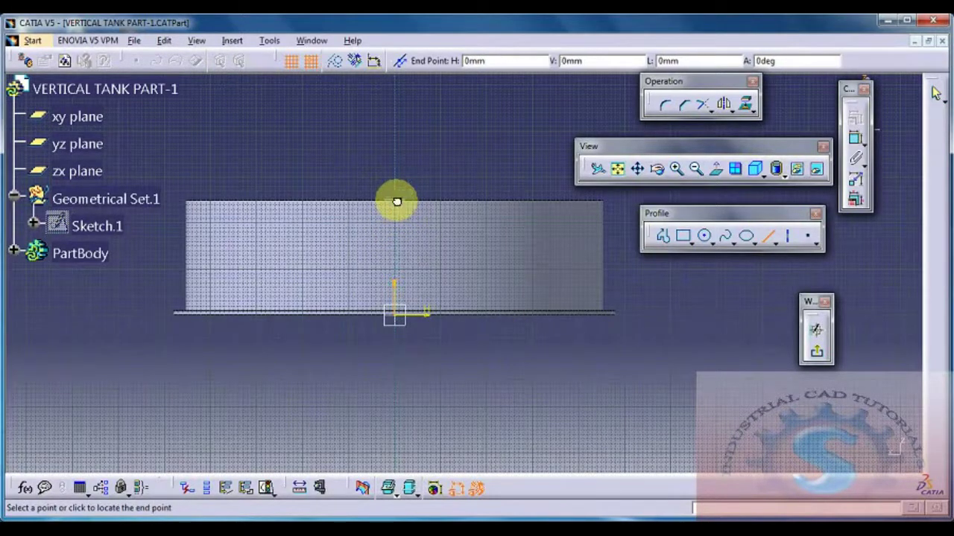
middle_drag(402, 313, 405, 245)
click(353, 347)
click(855, 139)
mouse_move(505, 276)
middle_down()
mouse_move(447, 260)
mouse_move(462, 276)
mouse_move(519, 247)
middle_up()
click(522, 249)
mouse_move(499, 278)
middle_down()
mouse_move(485, 306)
mouse_move(615, 292)
middle_up()
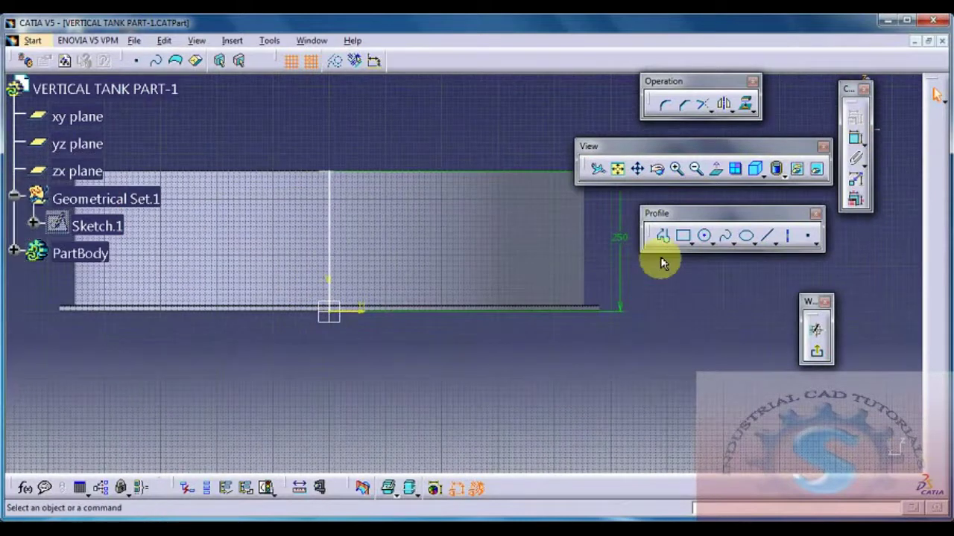
Draw a circle centred on the vertical line and set its diameter to 168
click(704, 235)
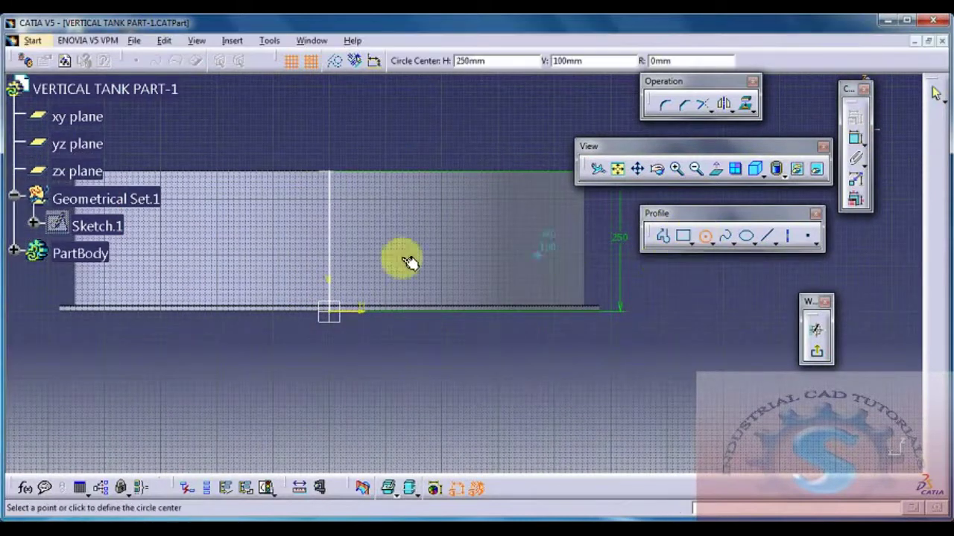
click(329, 242)
click(353, 240)
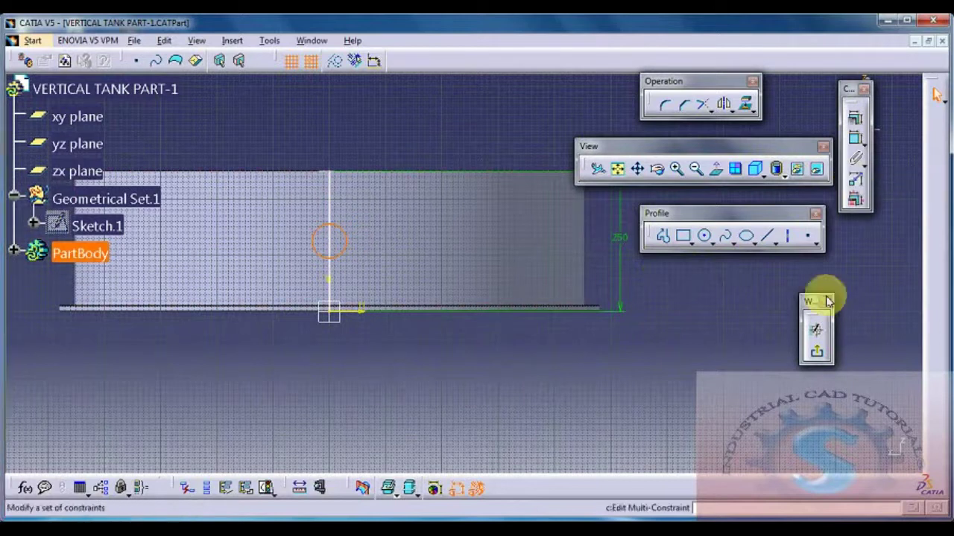
click(708, 236)
click(708, 236)
click(854, 138)
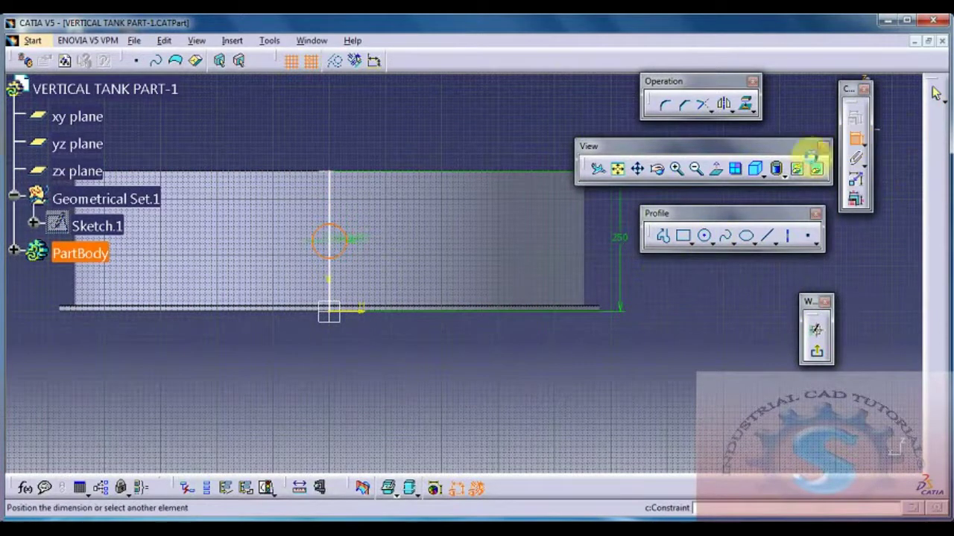
click(439, 124)
double_click(440, 125)
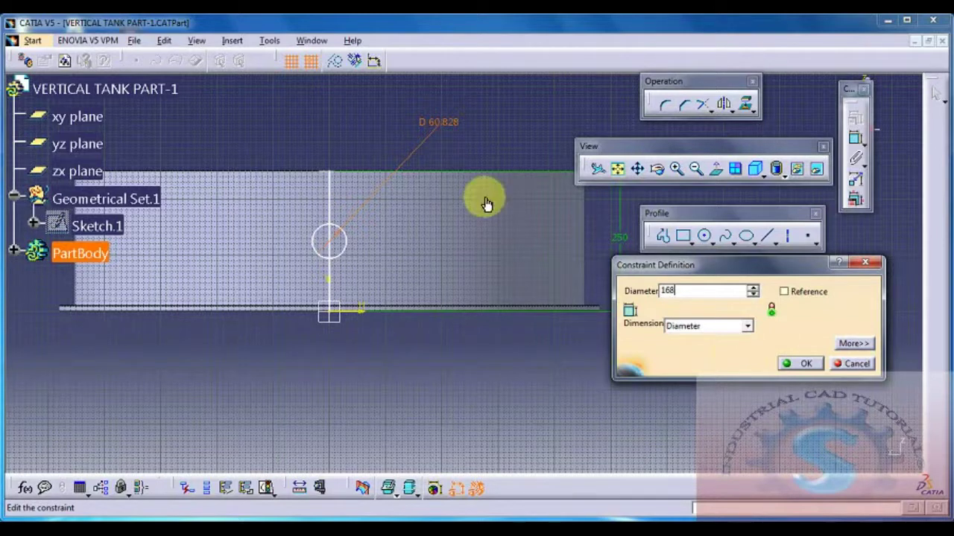
click(800, 364)
mouse_move(485, 347)
middle_down()
mouse_move(471, 369)
mouse_move(462, 354)
middle_up()
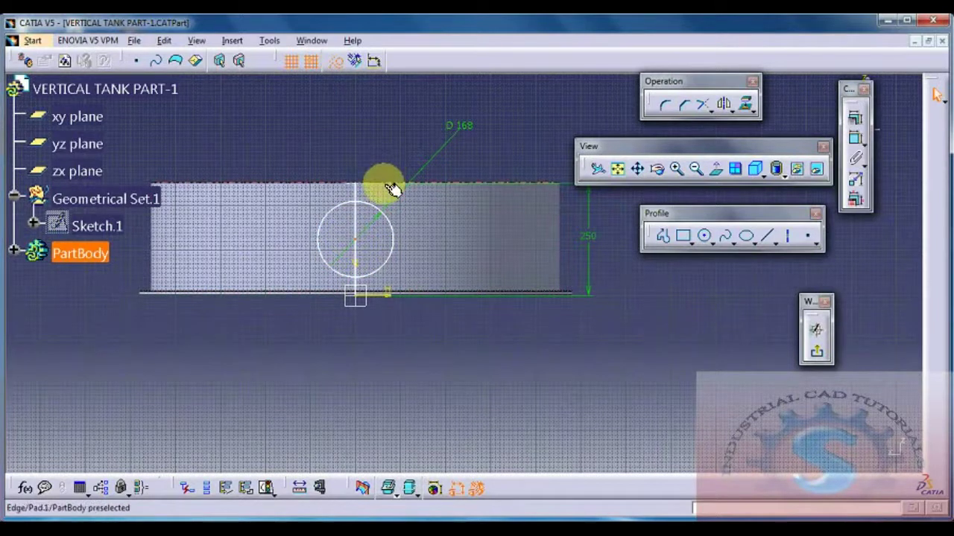
Constrain the circle centre 125 below the tank's top edge
click(856, 139)
click(379, 218)
click(447, 185)
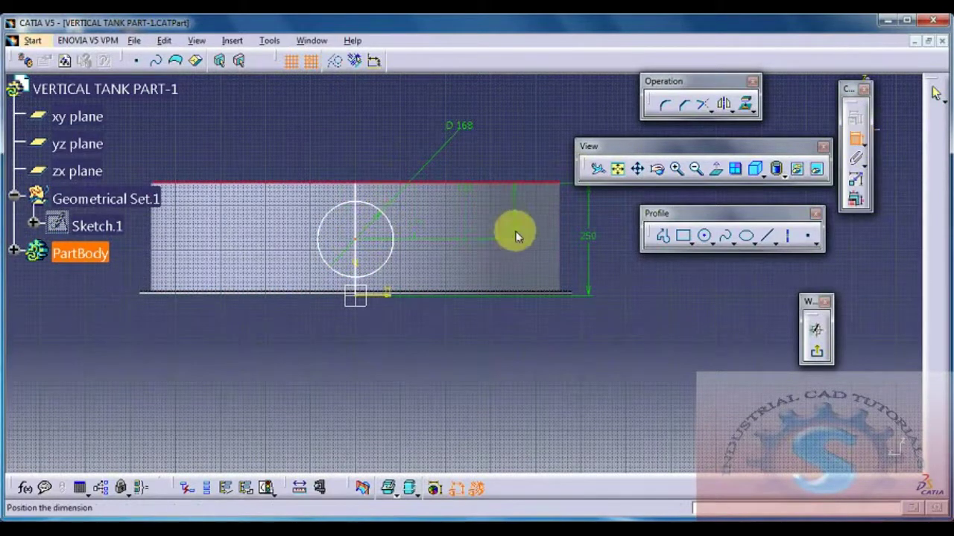
middle_drag(514, 234, 412, 270)
click(526, 259)
mouse_move(539, 260)
middle_down()
mouse_move(541, 283)
mouse_move(521, 313)
mouse_move(541, 295)
mouse_move(405, 294)
mouse_move(421, 323)
middle_up()
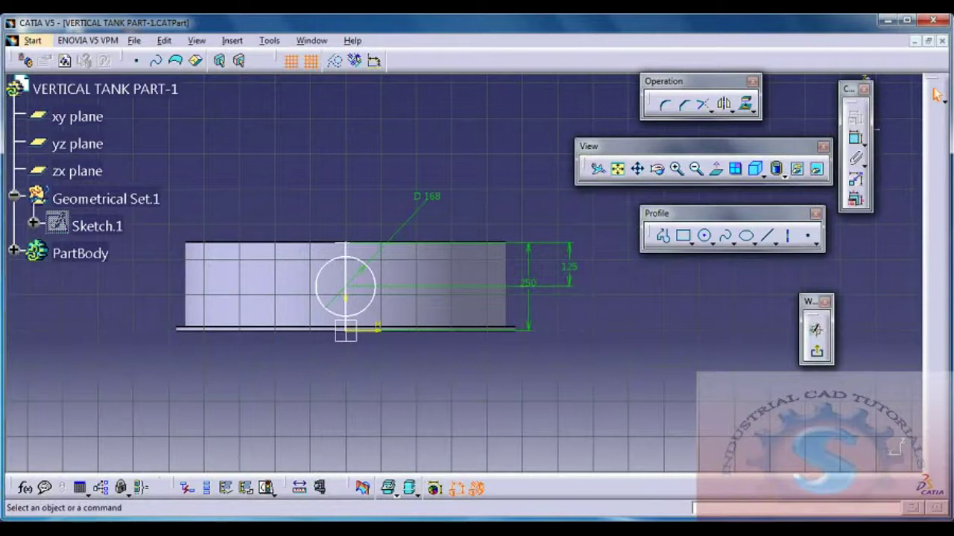
Check the reference tank drawing, then close it
key(alt+Tab)
scroll(580, 212, up, 1)
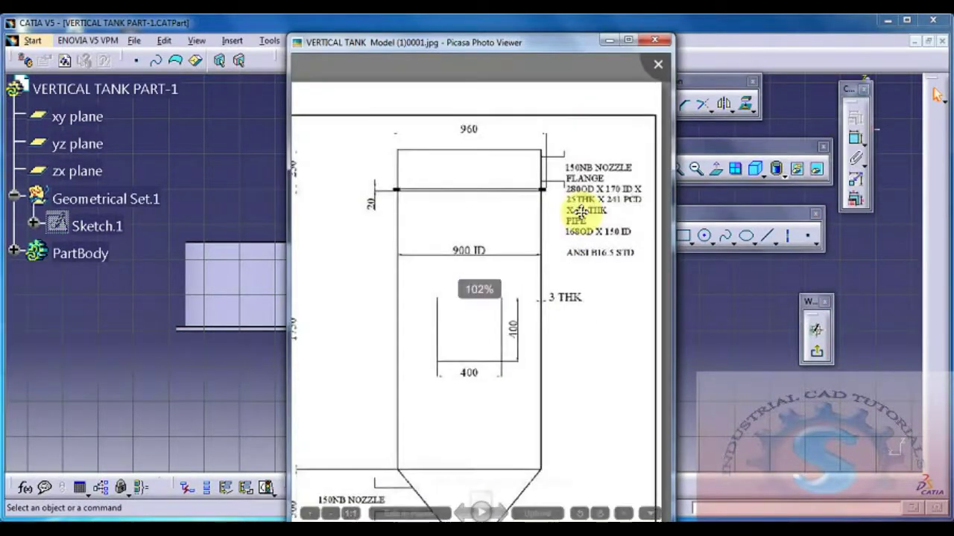
scroll(581, 212, up, 4)
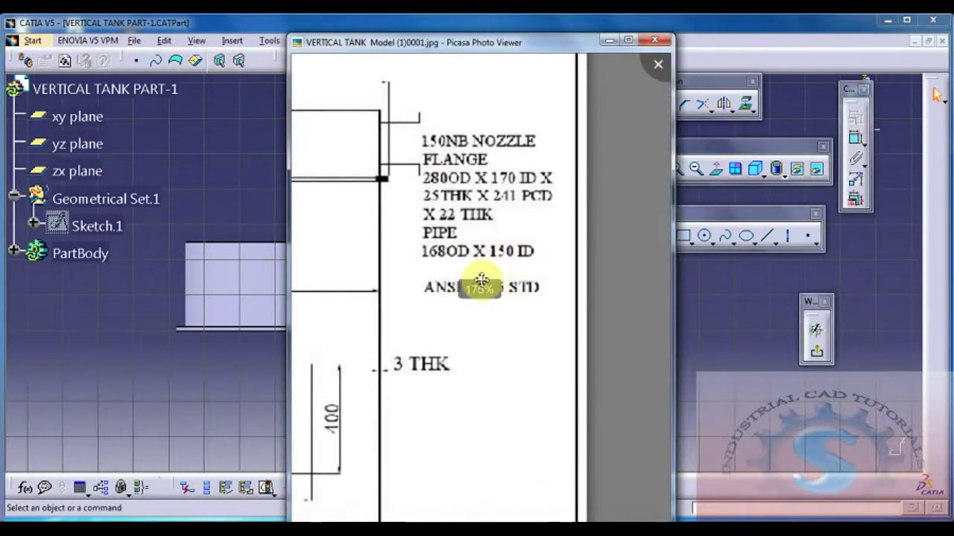
click(609, 40)
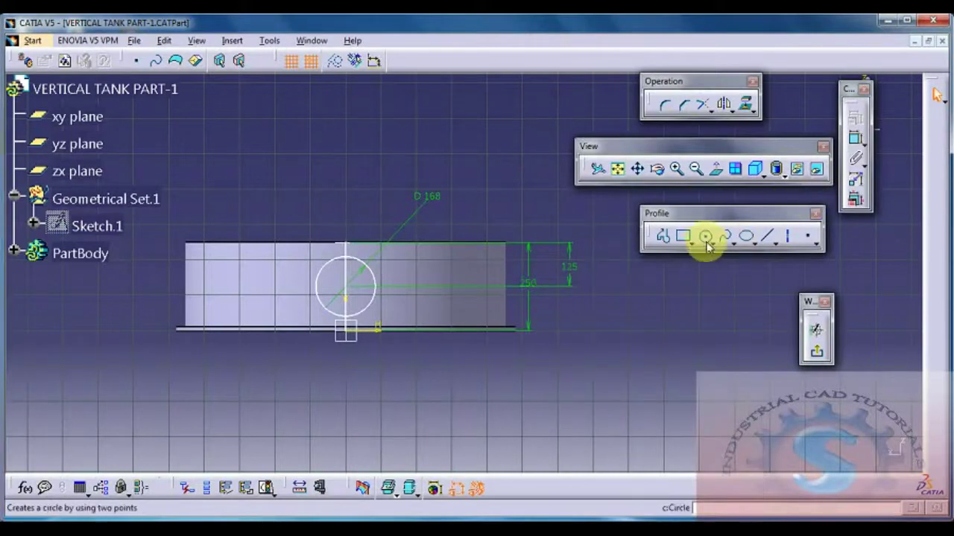
Add a concentric 150-diameter circle, drop the 250 dimension, and exit to the 3D part
click(705, 237)
click(346, 287)
click(368, 291)
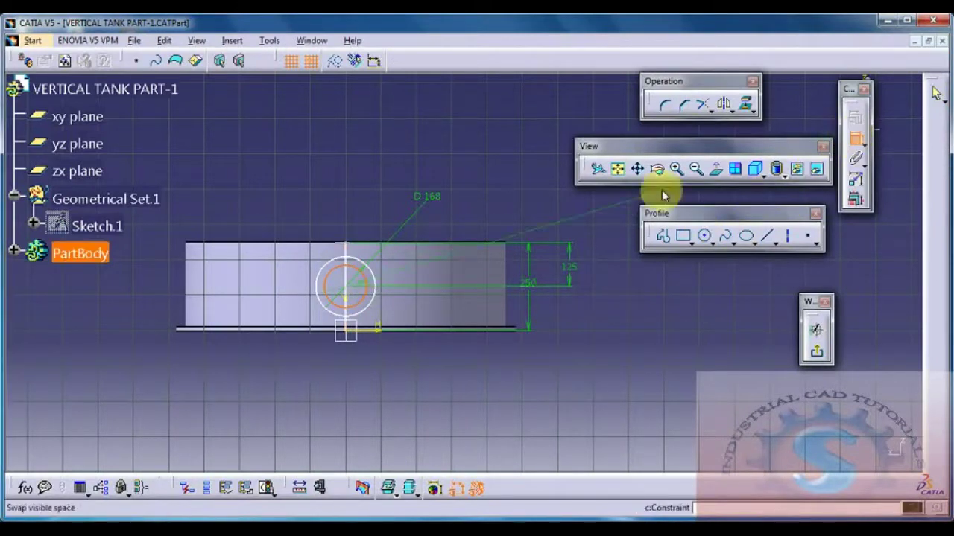
double_click(467, 213)
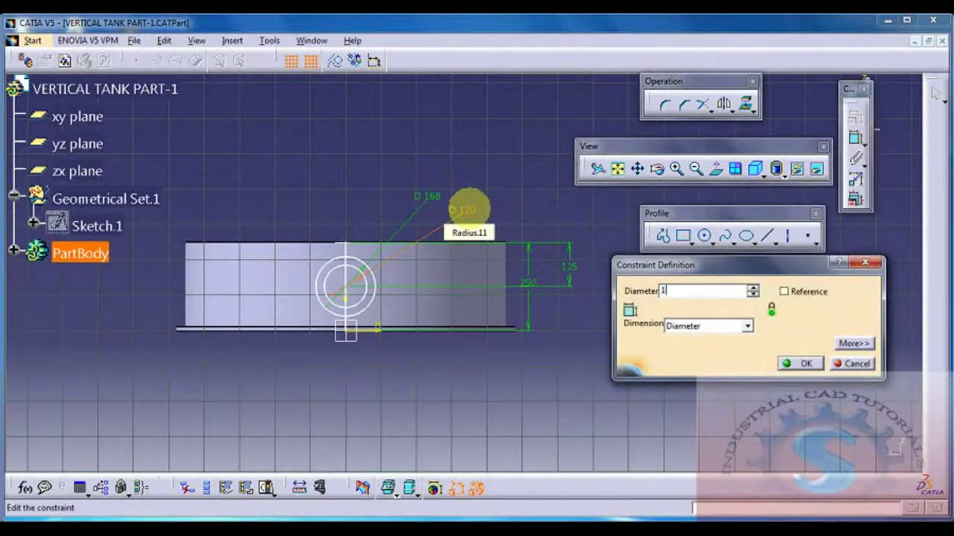
key(Return)
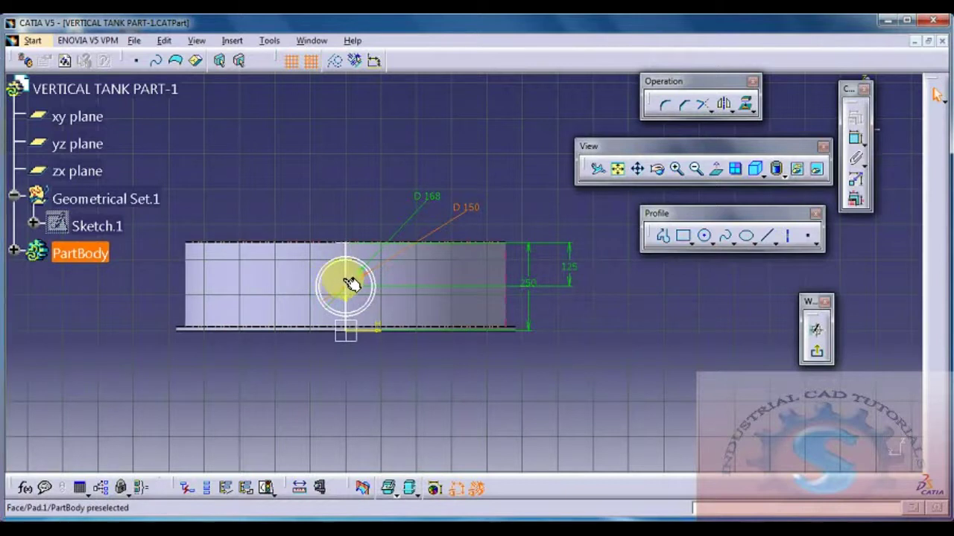
key(Escape)
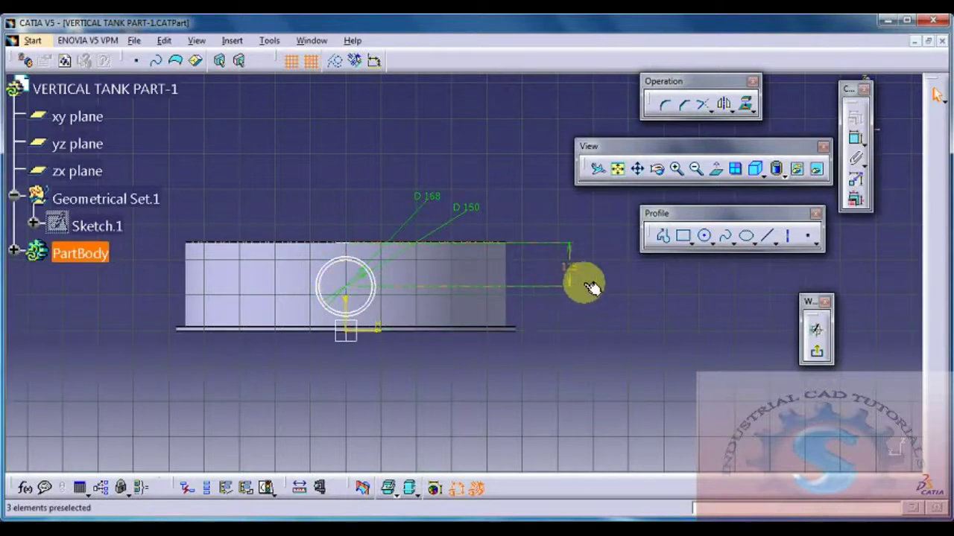
click(822, 354)
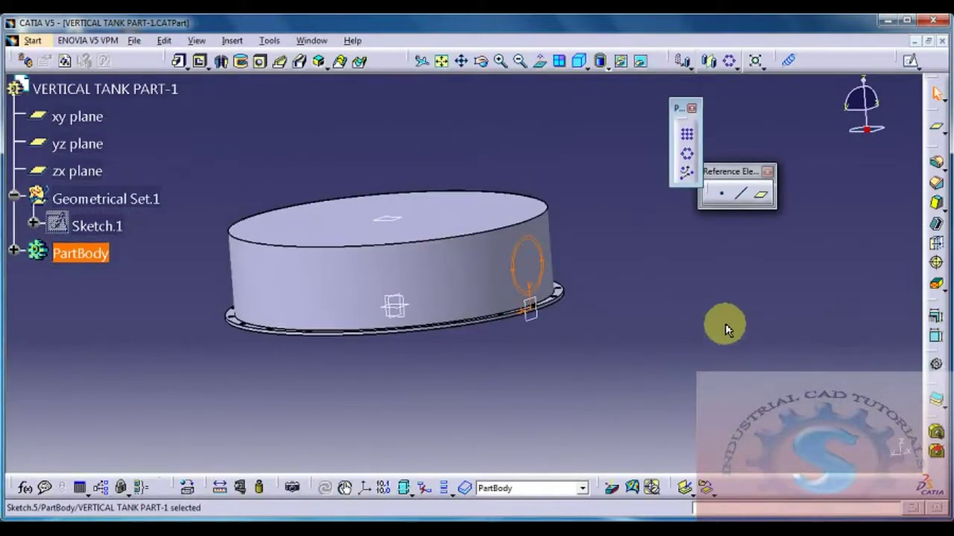
Pad the 168/150 ring sketch (Sketch.5) 225 mm outward to form the hollow nozzle pipe
middle_drag(725, 323, 603, 275)
click(343, 220)
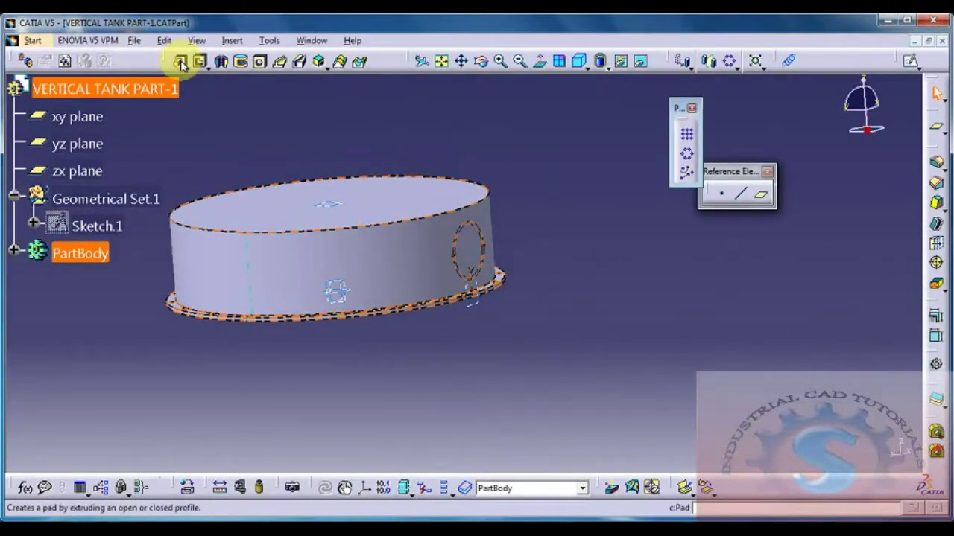
click(181, 63)
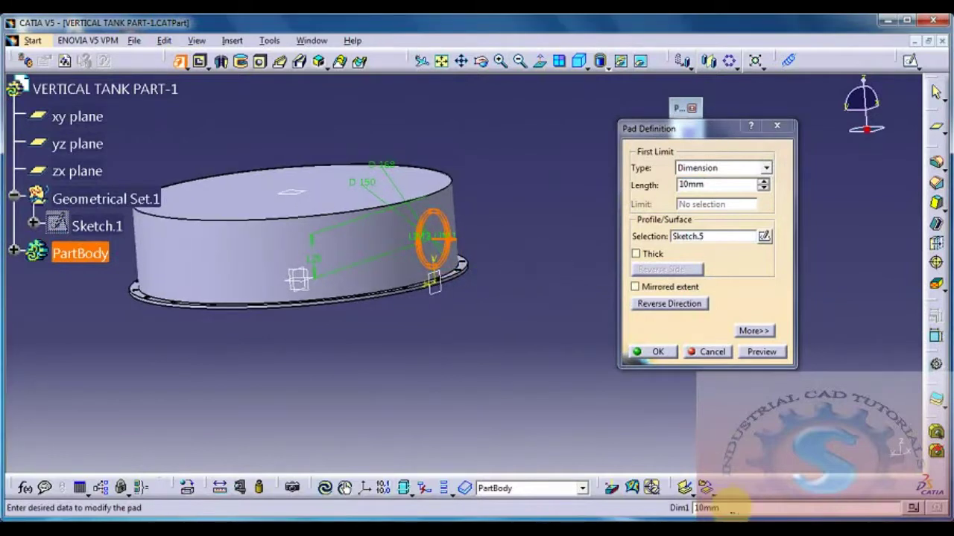
double_click(705, 186)
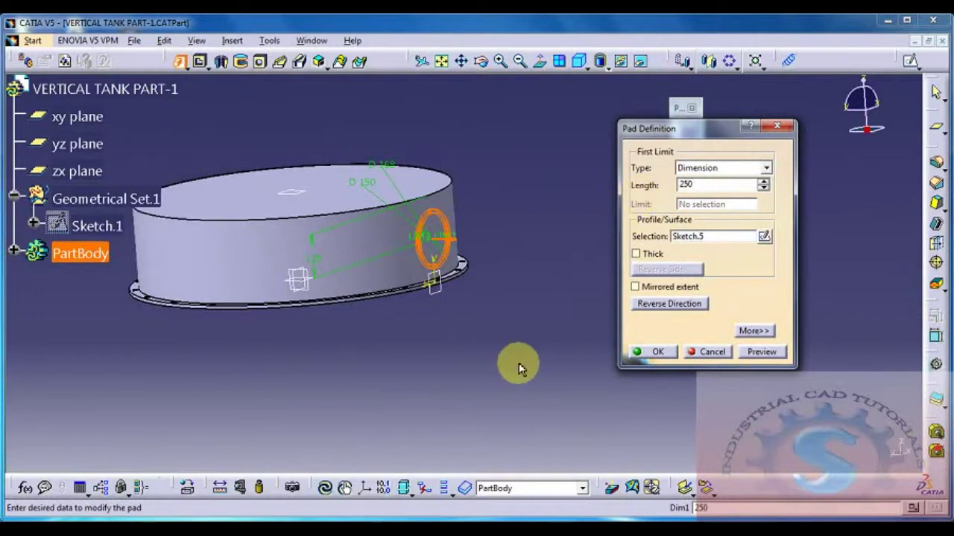
text(250)
key(Return)
mouse_move(479, 356)
middle_down()
mouse_move(443, 435)
mouse_move(473, 368)
middle_up()
middle_drag(497, 330, 509, 316)
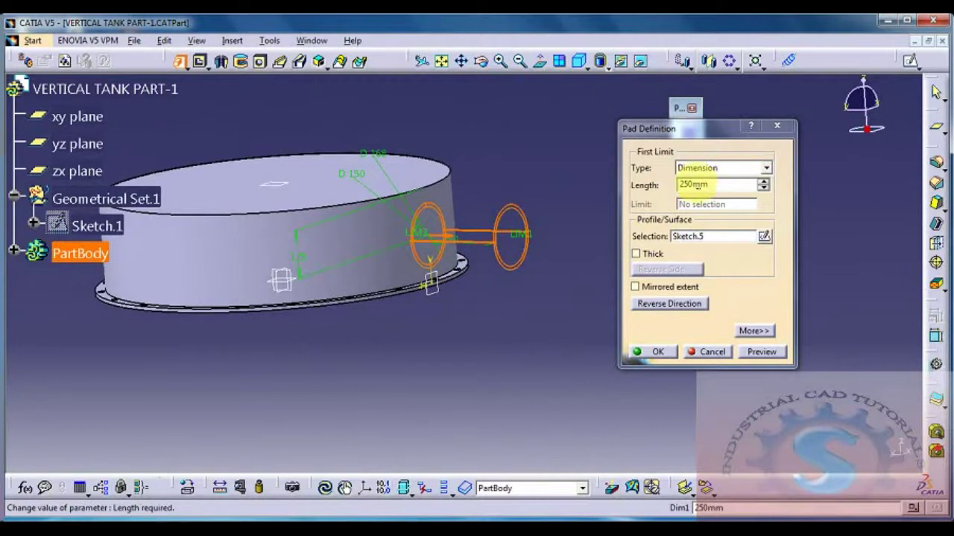
middle_drag(476, 286, 470, 306)
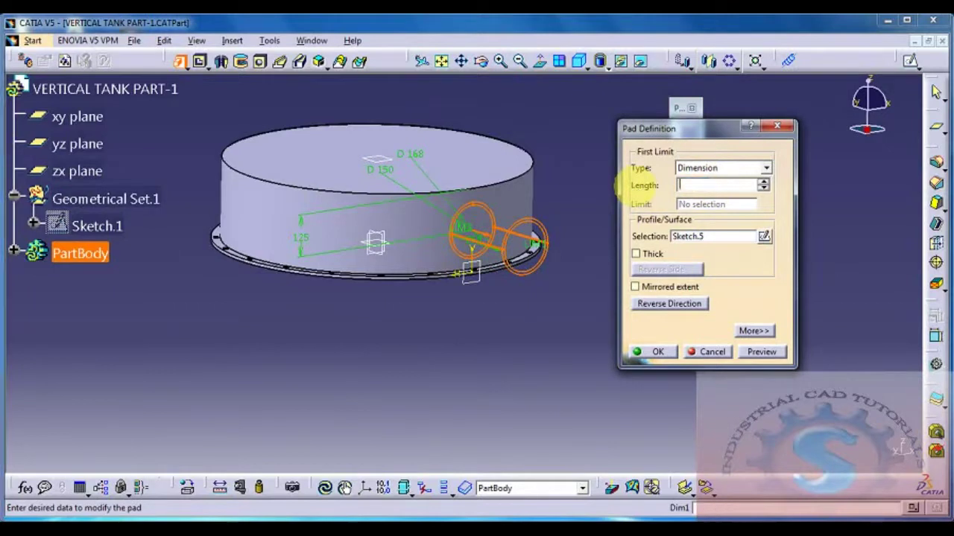
click(760, 351)
click(645, 352)
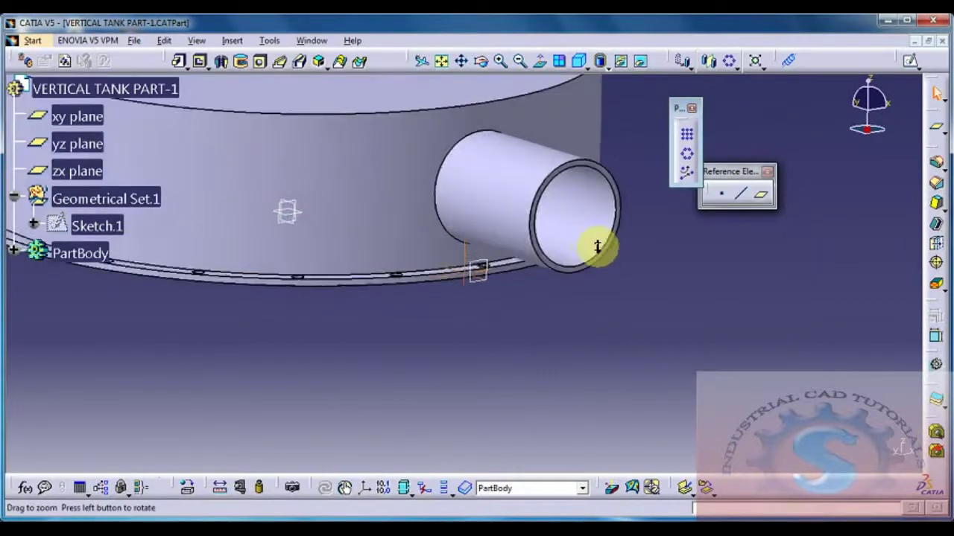